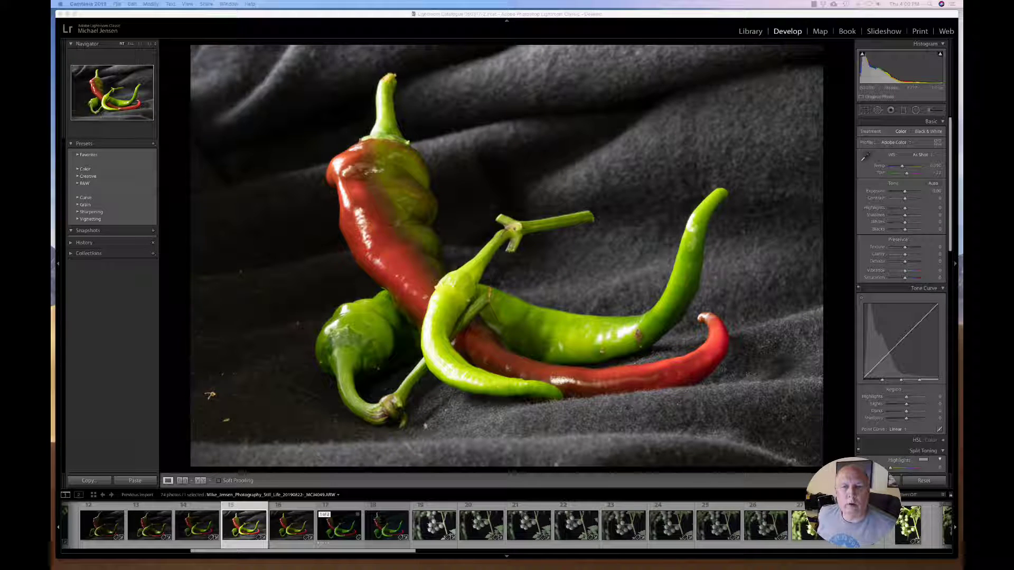
Select the pepper photo in Lightroom Classic and fine-tune its Highlights value.
left_click(239, 509)
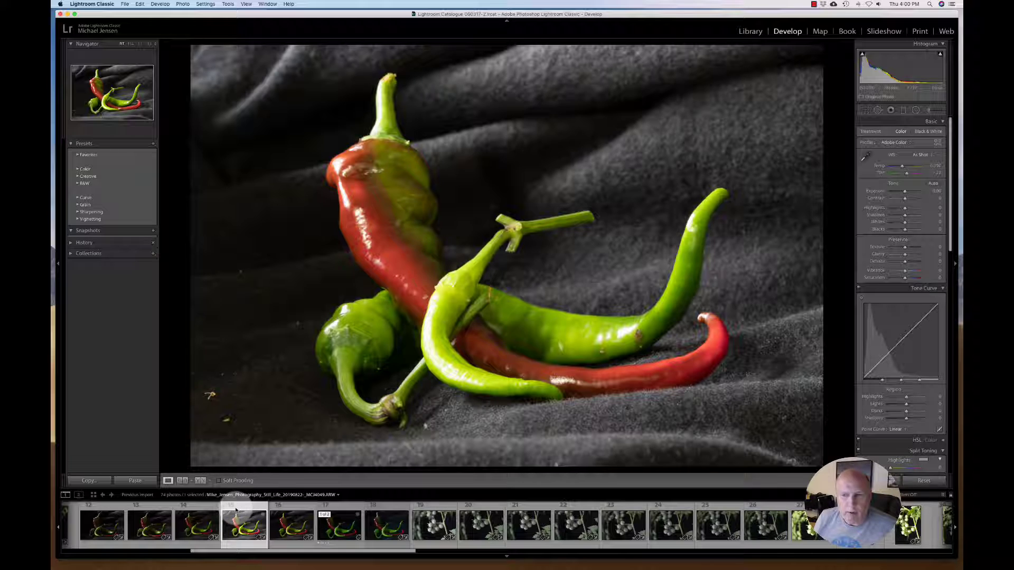
mouse_move(906, 211)
left_mouse_down()
mouse_move(871, 208)
mouse_move(906, 210)
left_mouse_up()
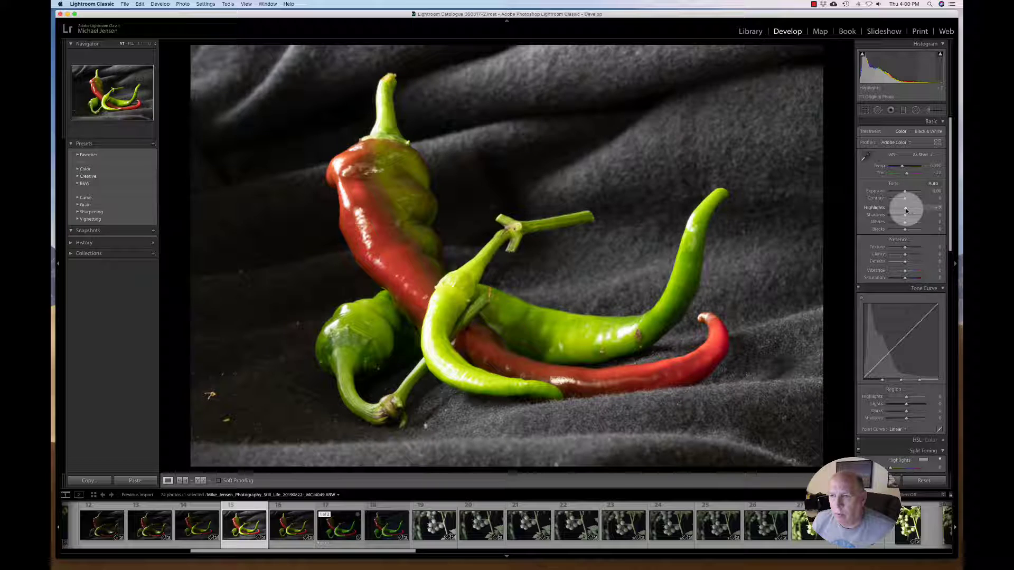
left_click(935, 208)
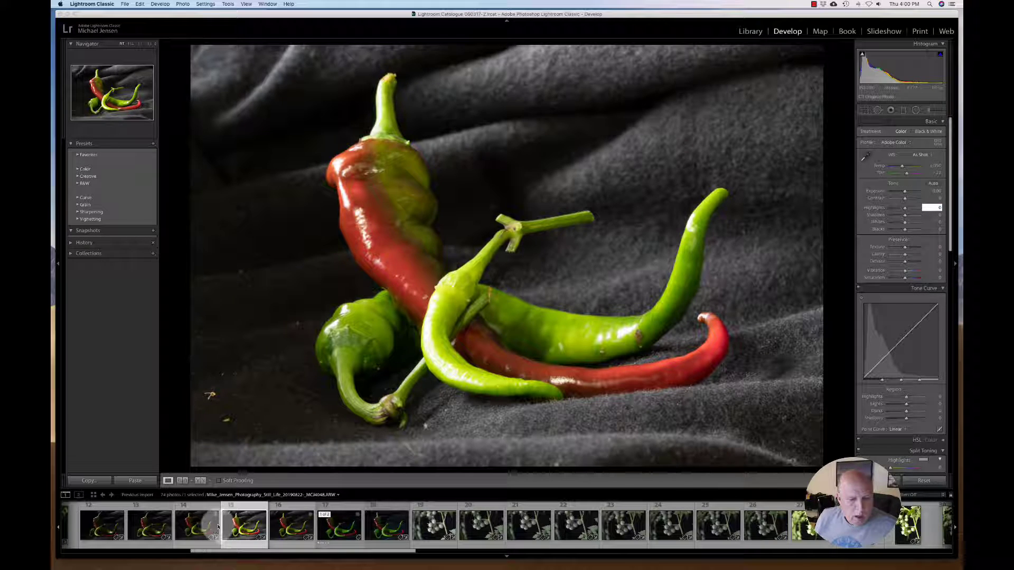
Send the pepper photo to Adobe Photoshop CC 2019 via Edit In.
right_click(237, 523)
mouse_move(268, 403)
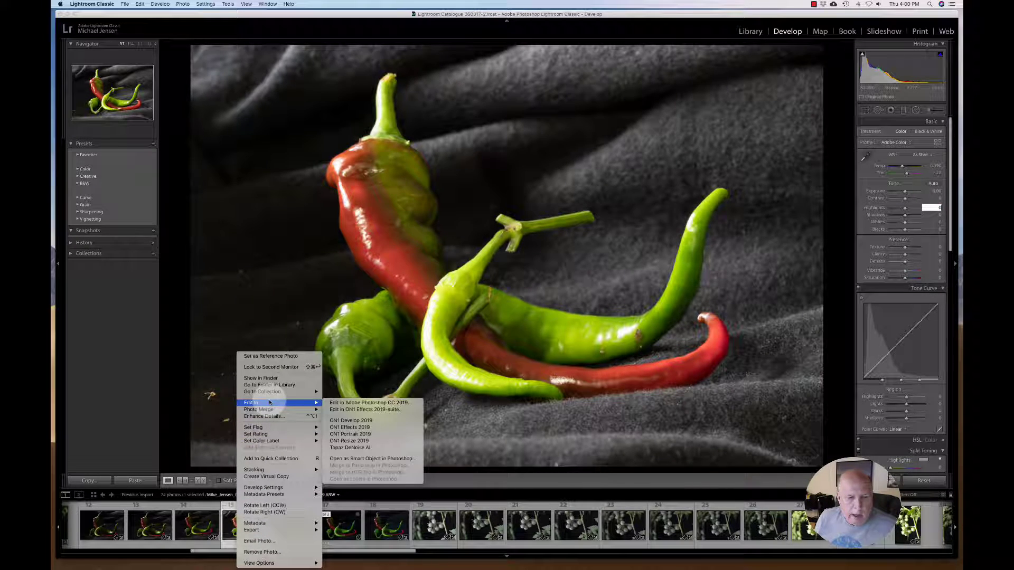
left_click(359, 403)
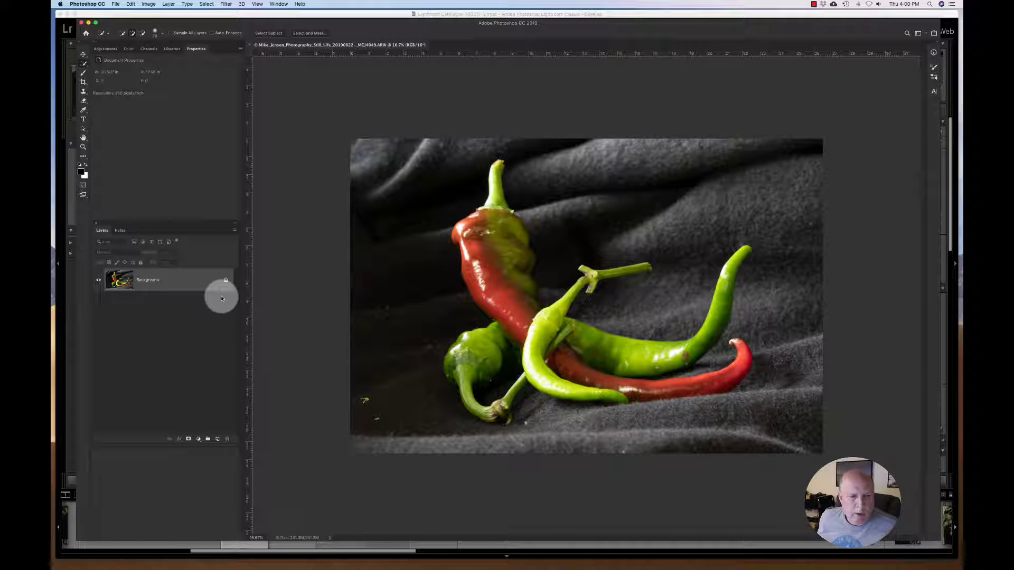
Unlock the Background into Layer 0, then Color Range-select its Shadows with range widened to 42.
left_click(225, 280)
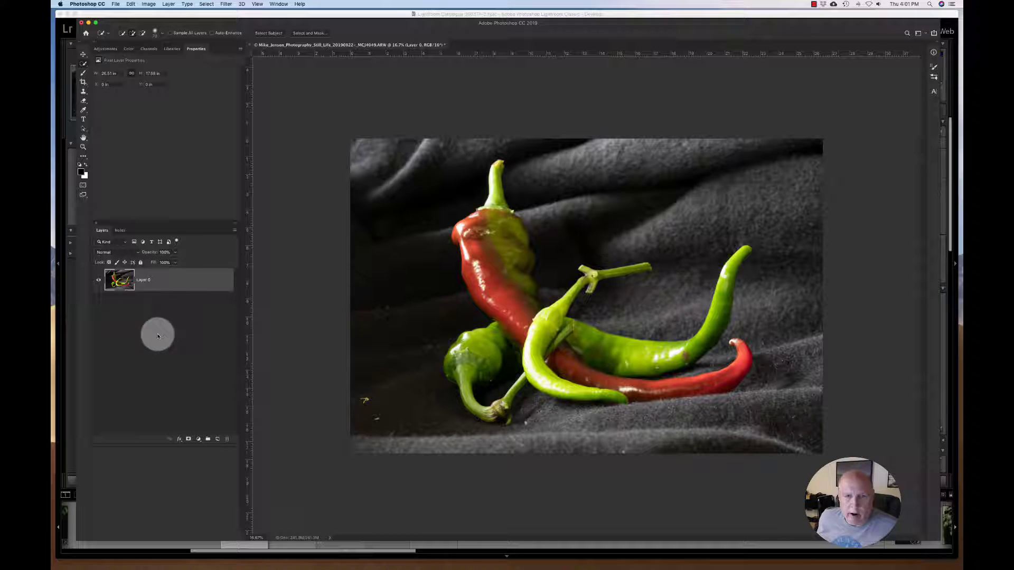
left_click(207, 4)
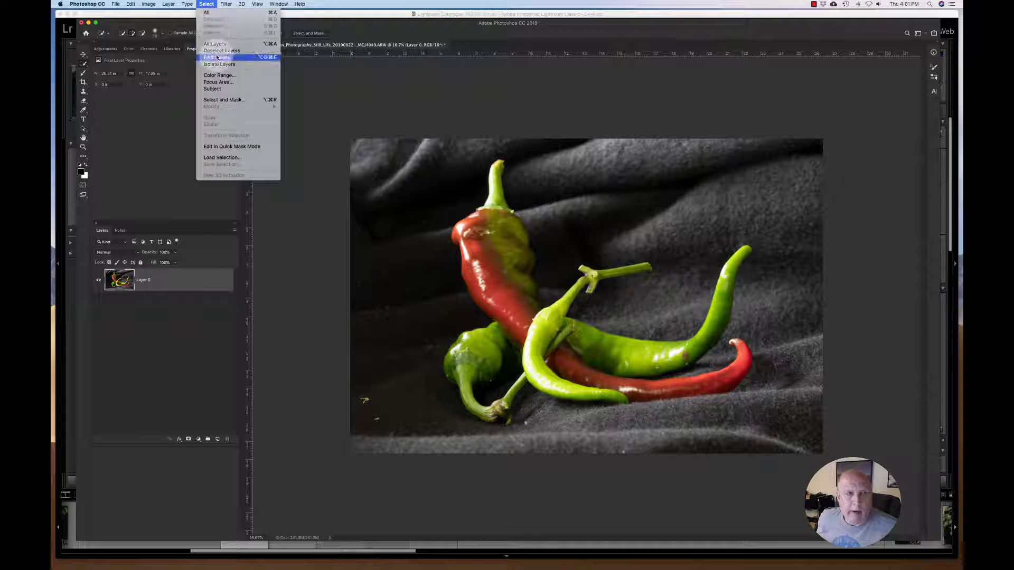
left_click(216, 75)
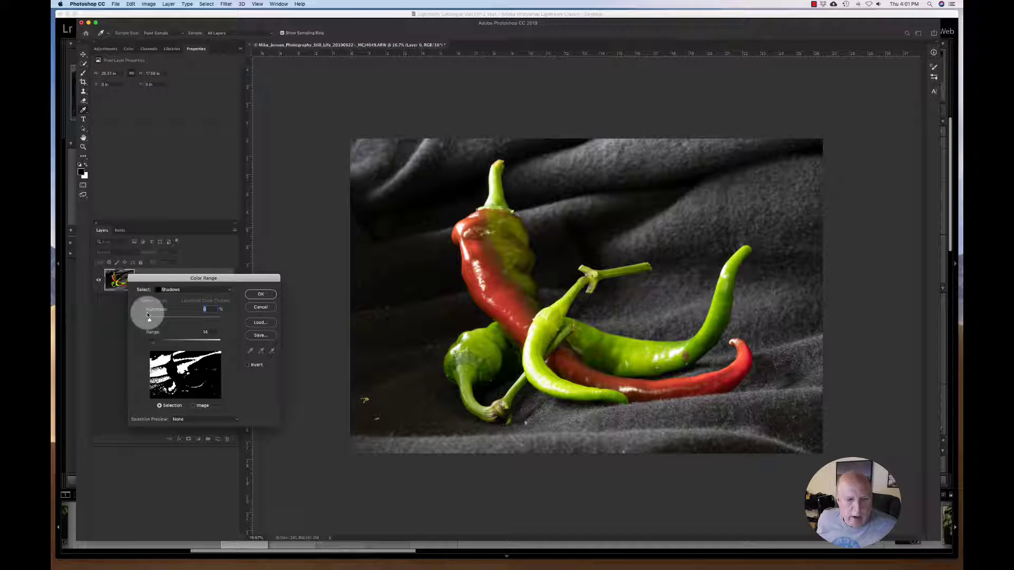
left_click_drag(171, 281, 343, 206)
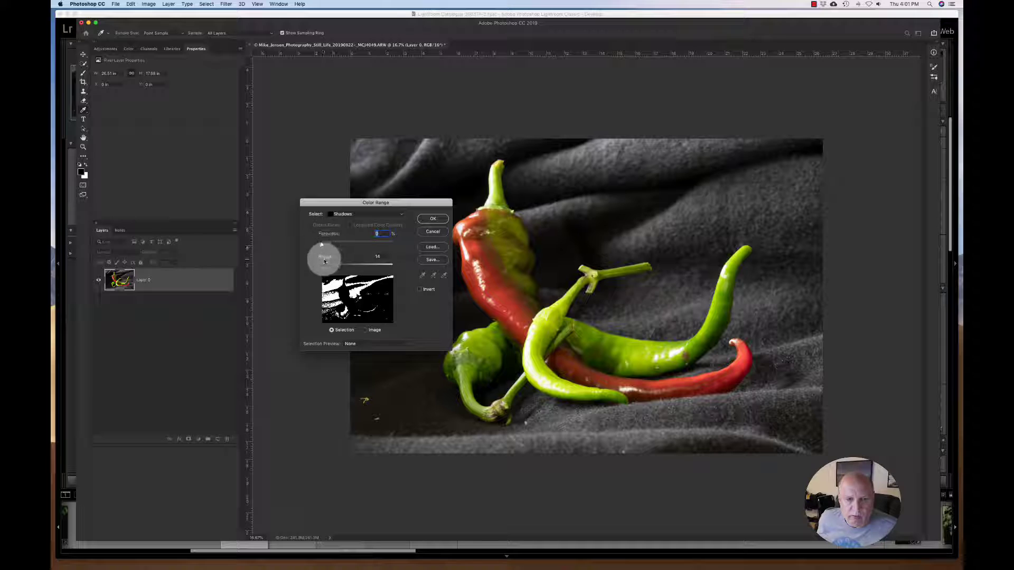
left_click_drag(324, 266, 328, 244)
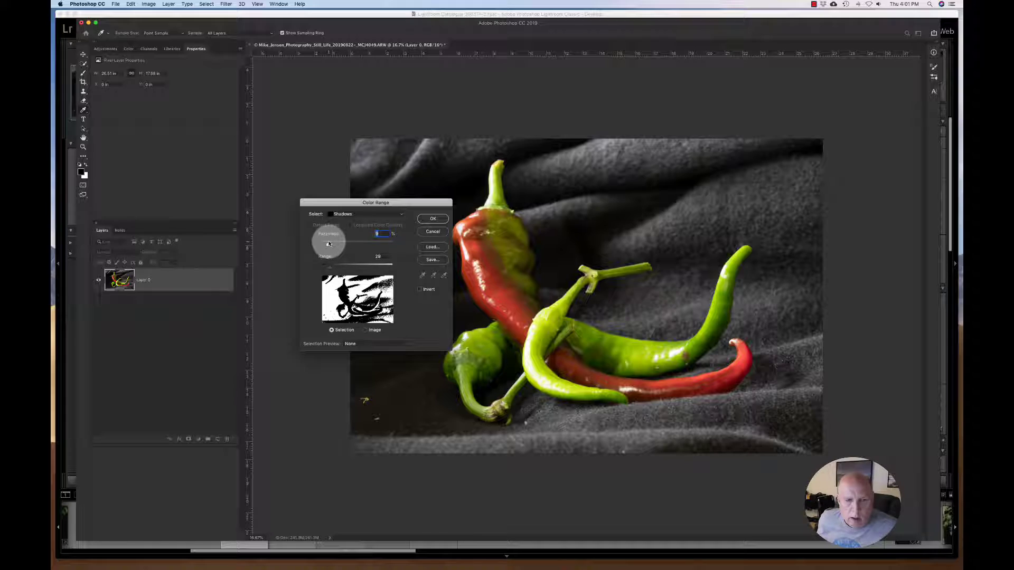
left_click(433, 219)
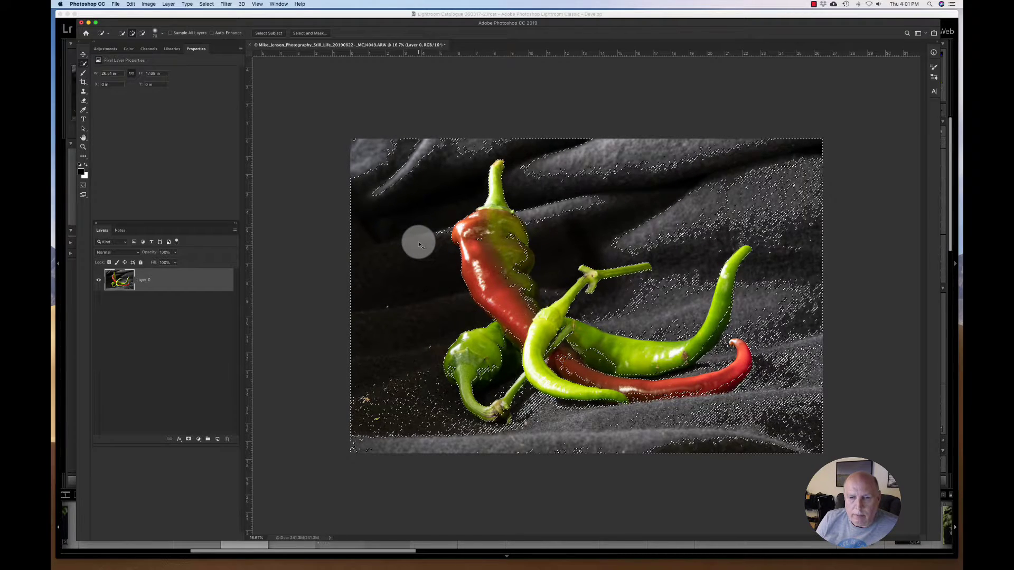
Deselect the shadows and paint a Quick Selection around the three chili peppers.
key("super+d")
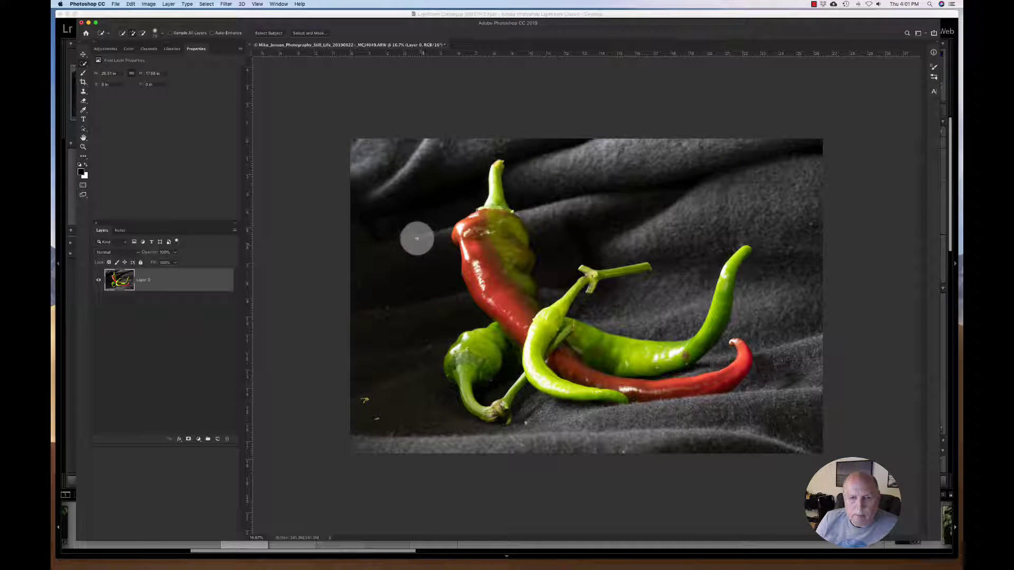
left_click(83, 65)
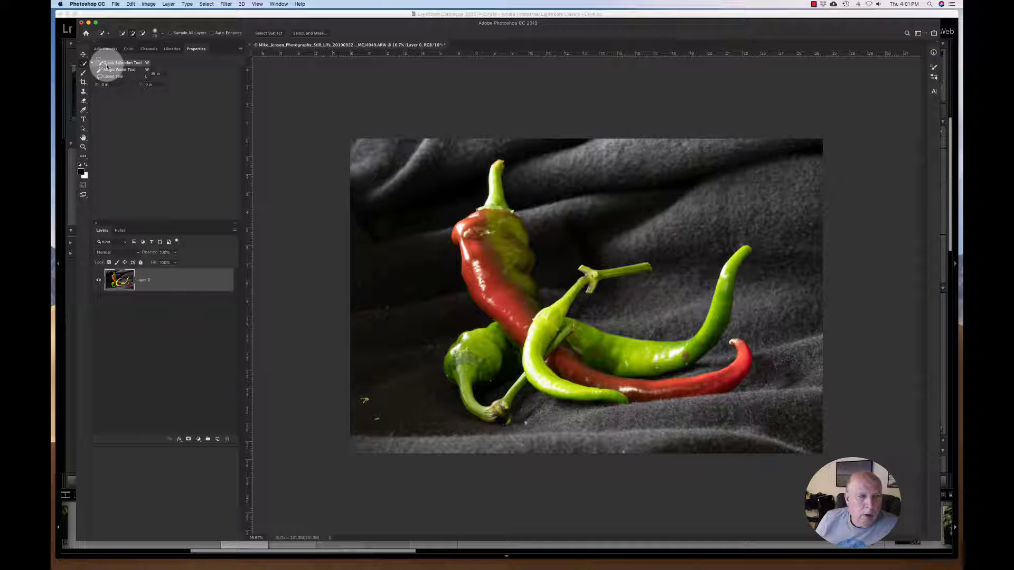
left_click(107, 63)
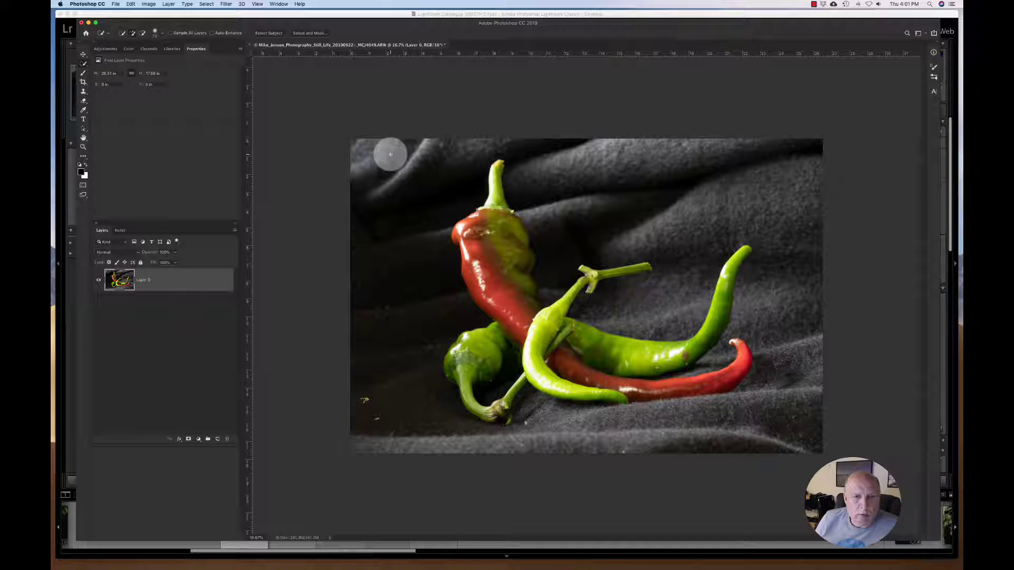
left_click_drag(369, 135, 404, 166)
key("super+d")
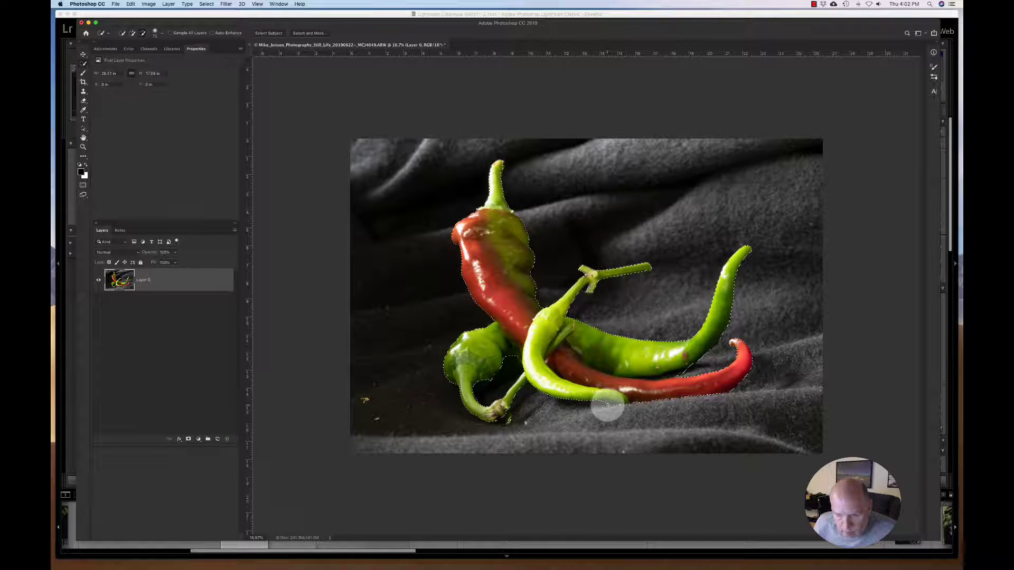
key("alt")
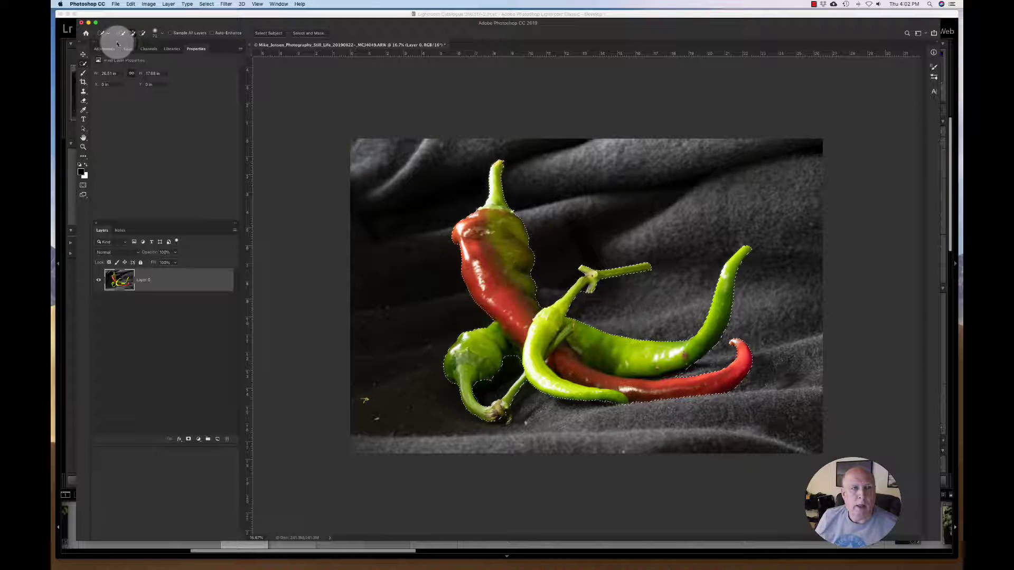
Invert the selection and add a Hue/Saturation adjustment layer masked to the background.
left_click(206, 4)
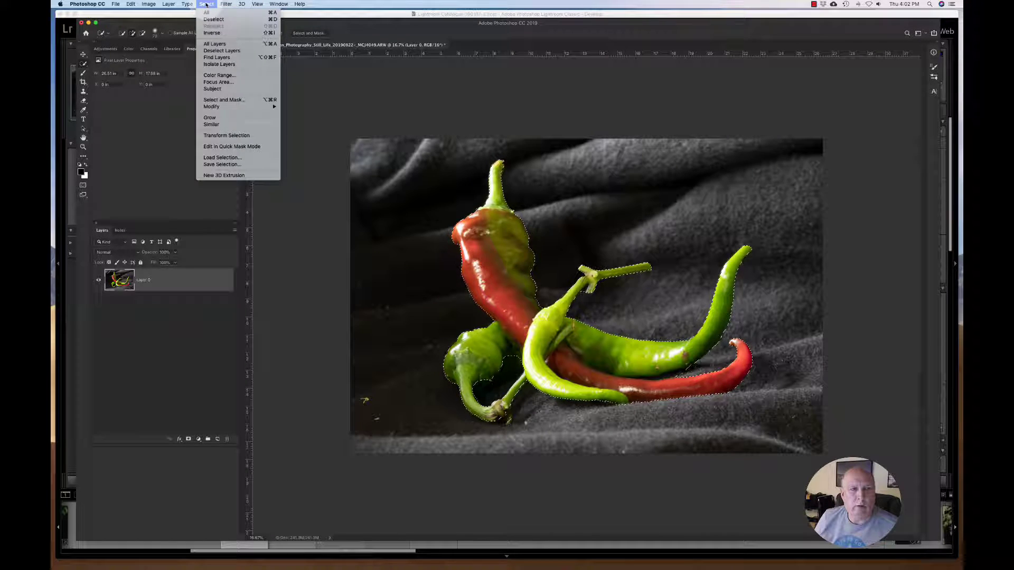
left_click(214, 36)
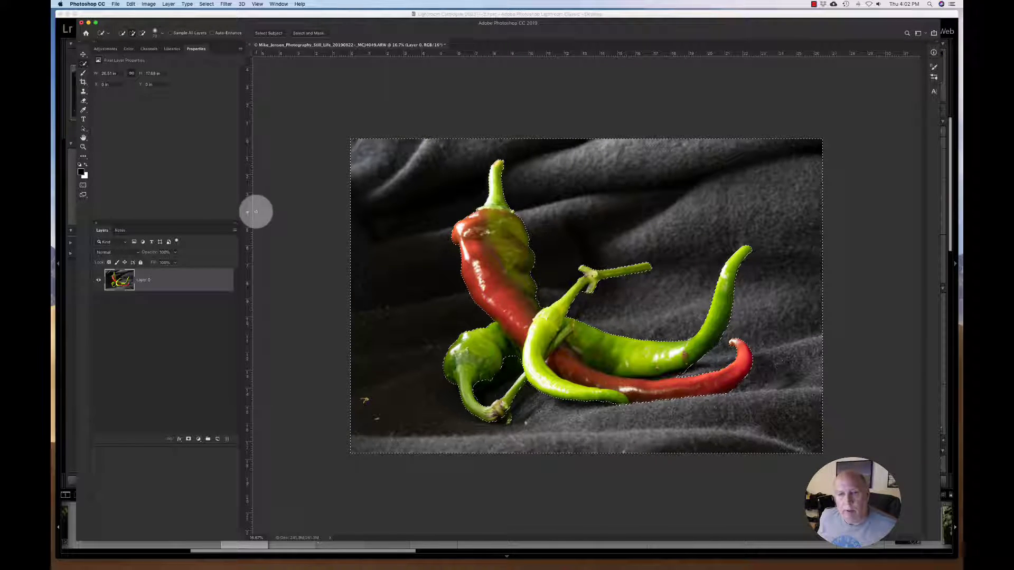
left_click(198, 439)
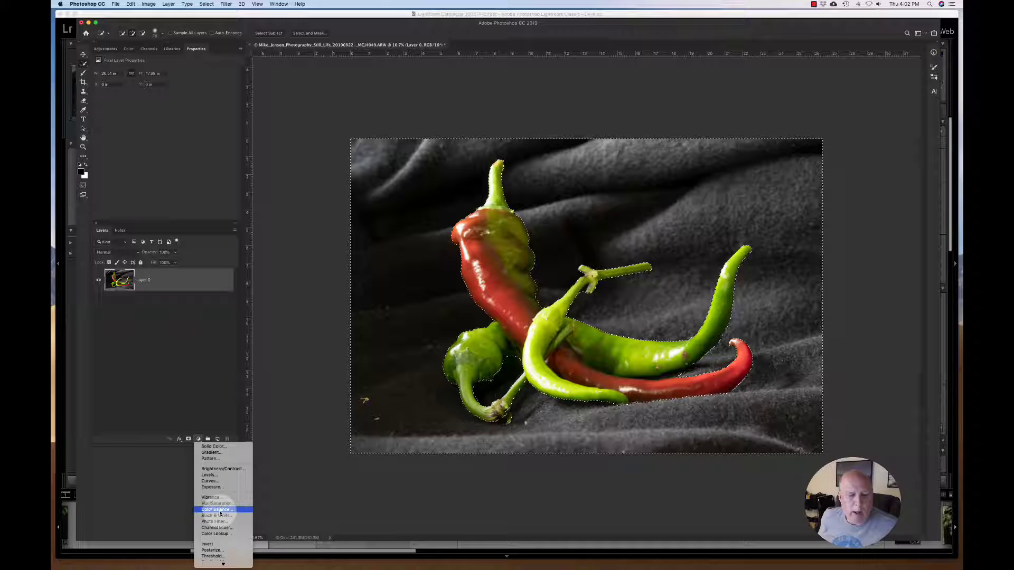
left_click(215, 504)
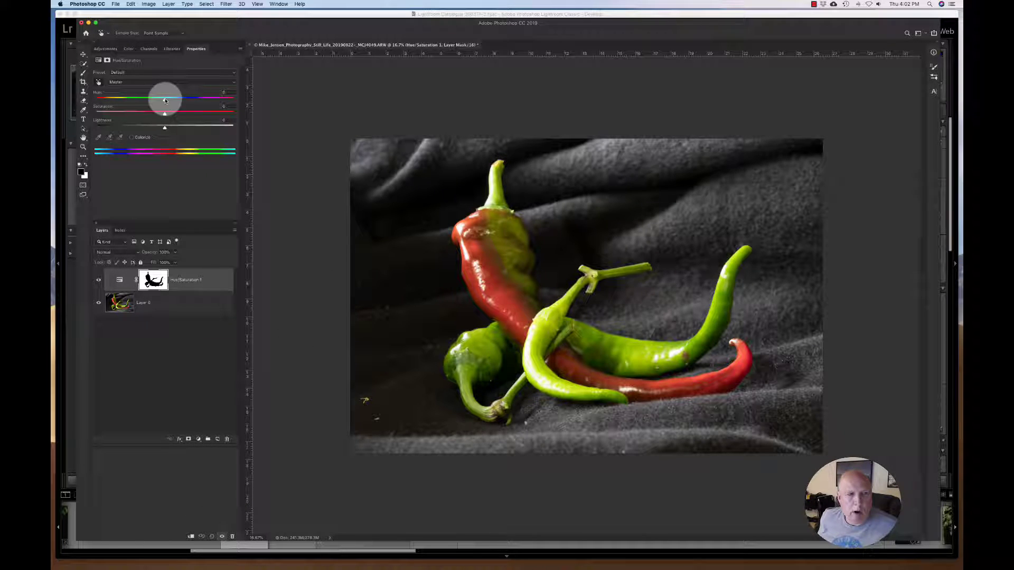
Lower the Hue/Saturation Lightness to about -82 so the cloth goes near black.
left_click_drag(164, 128, 110, 129)
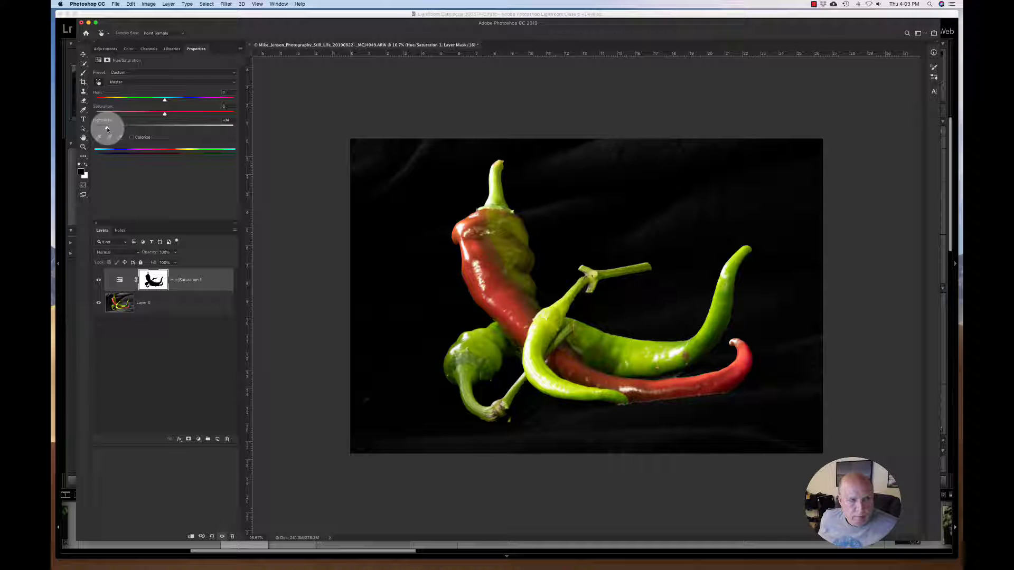
mouse_move(106, 129)
left_mouse_down()
mouse_move(164, 126)
mouse_move(94, 119)
left_mouse_up()
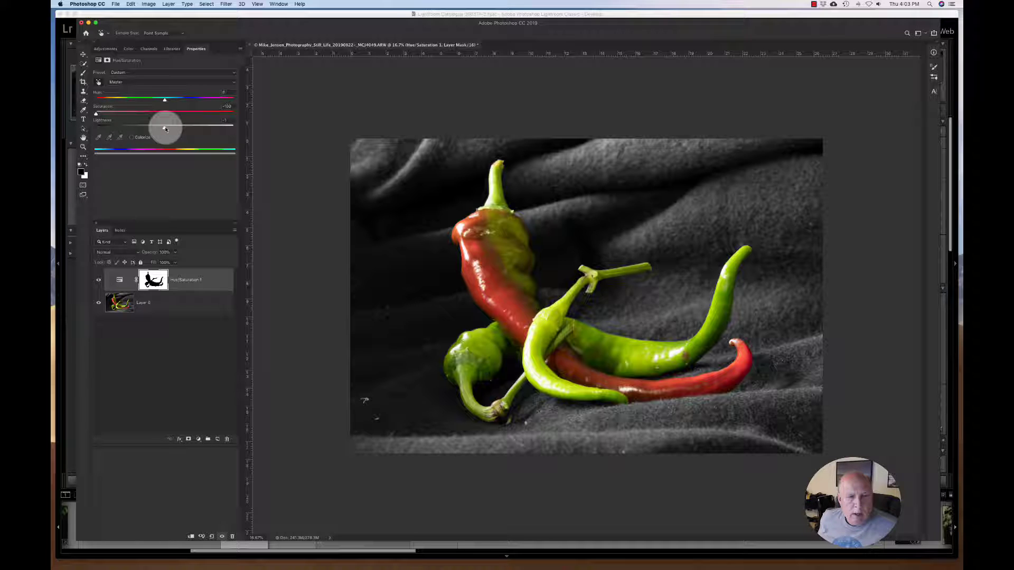
left_click_drag(162, 127, 113, 129)
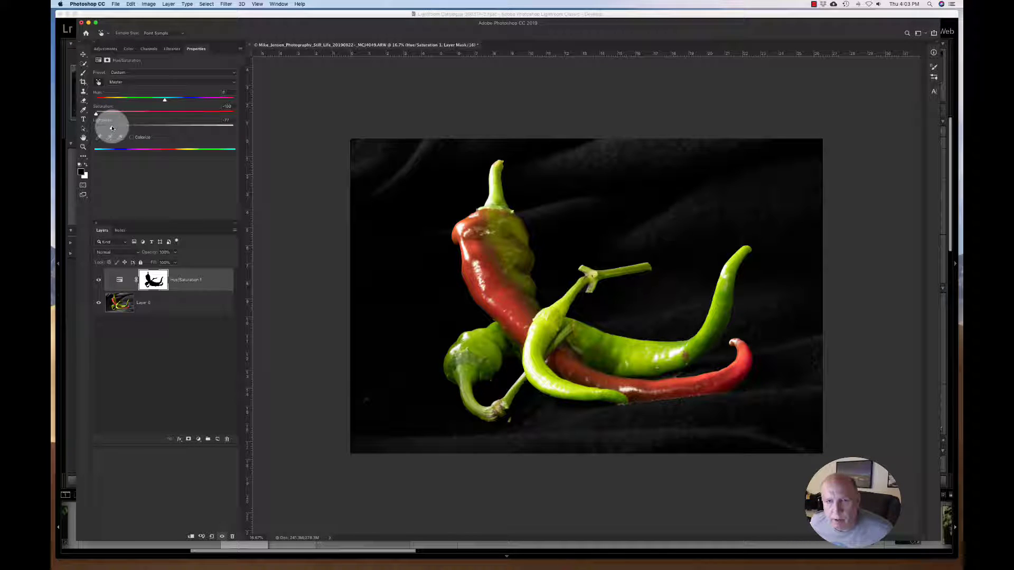
left_click_drag(111, 128, 108, 128)
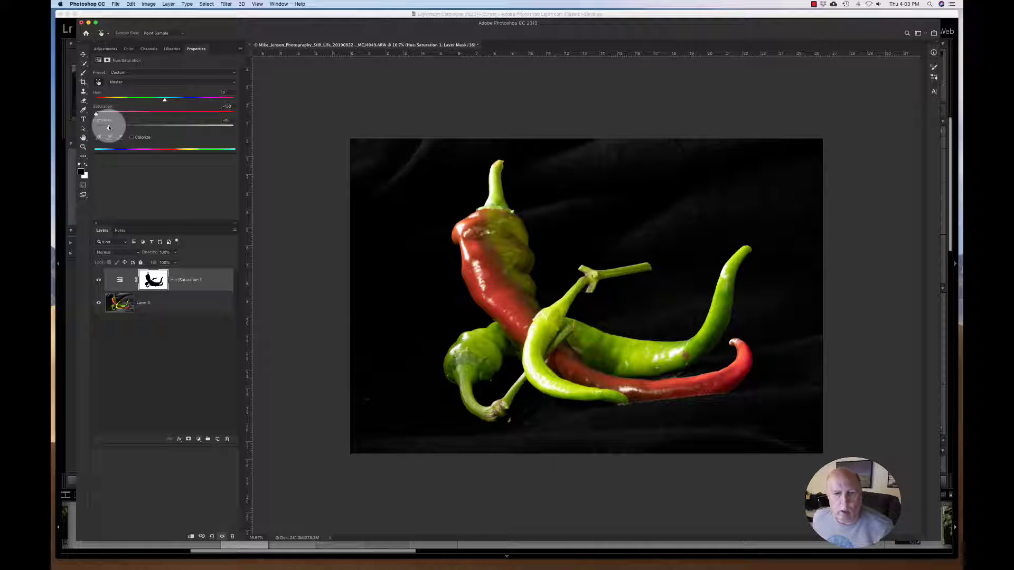
left_click(132, 317)
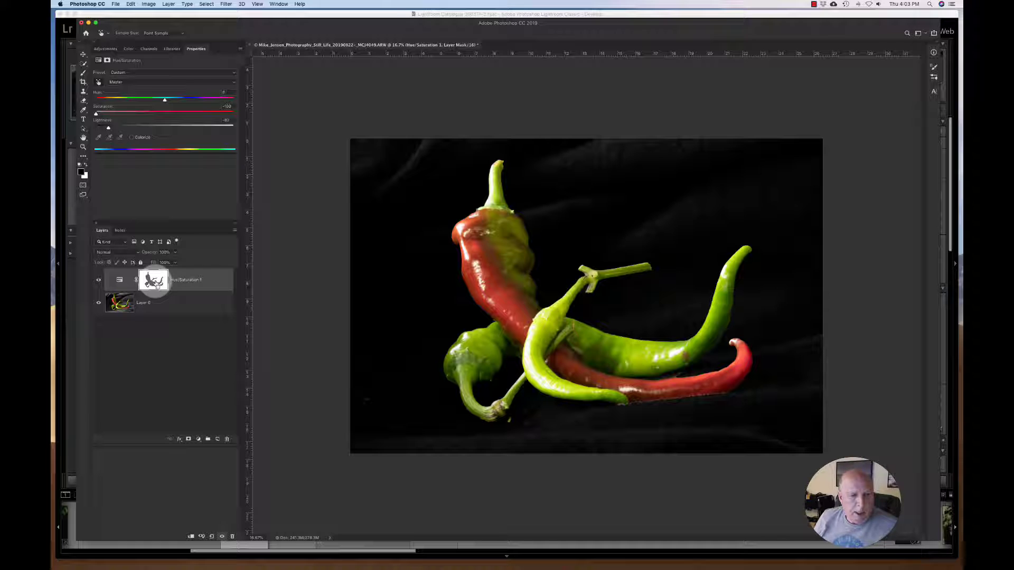
Hide the Hue/Saturation layer and add a black (000000) Solid Color fill masked to the background.
left_click(157, 286, "super")
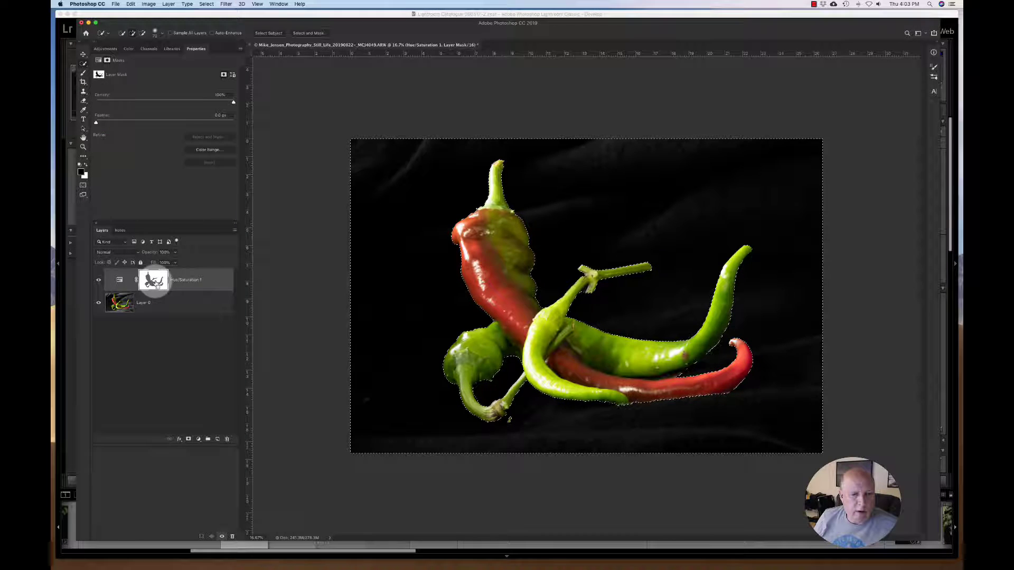
left_click(98, 279)
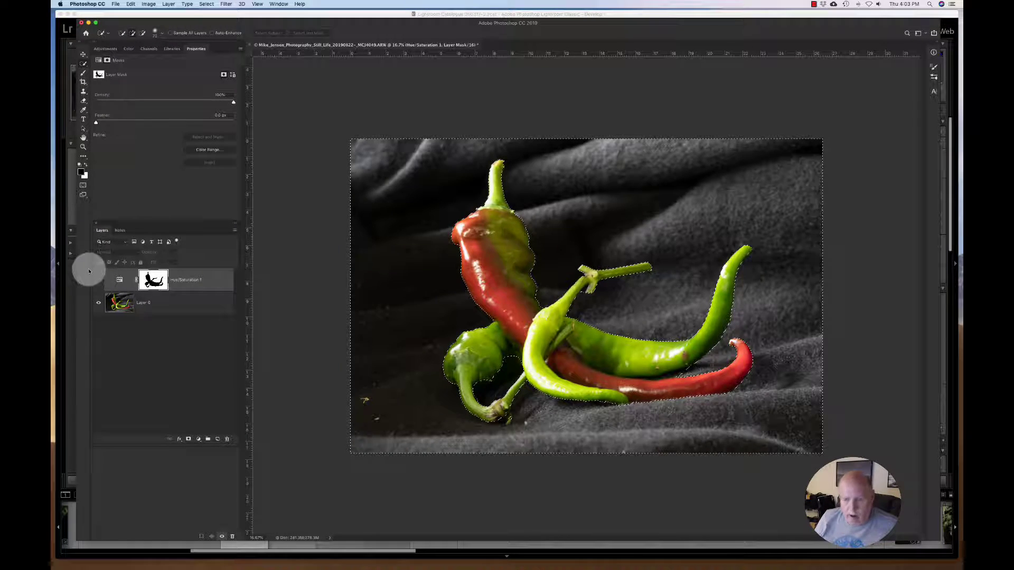
left_click(199, 440)
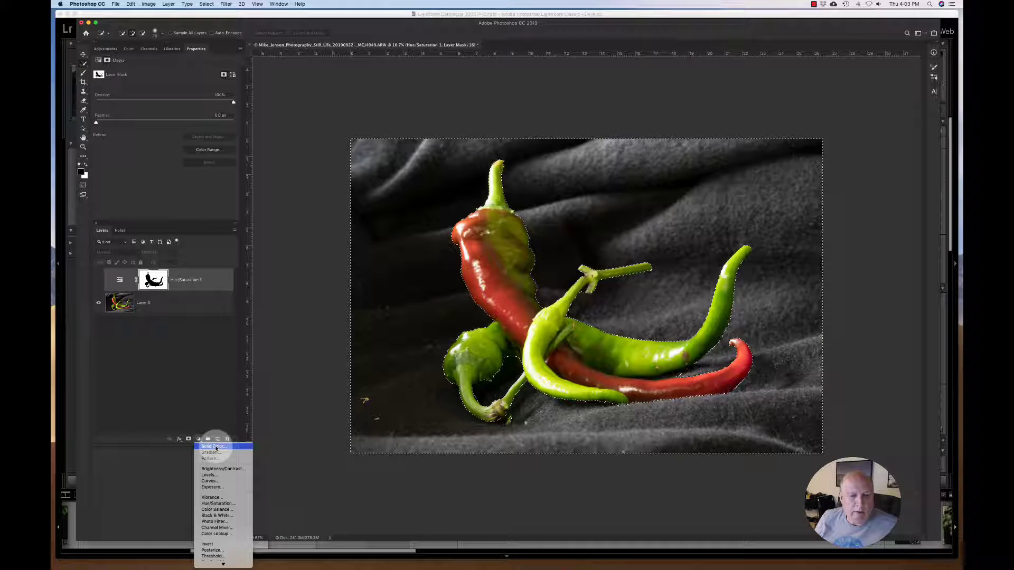
left_click(215, 447)
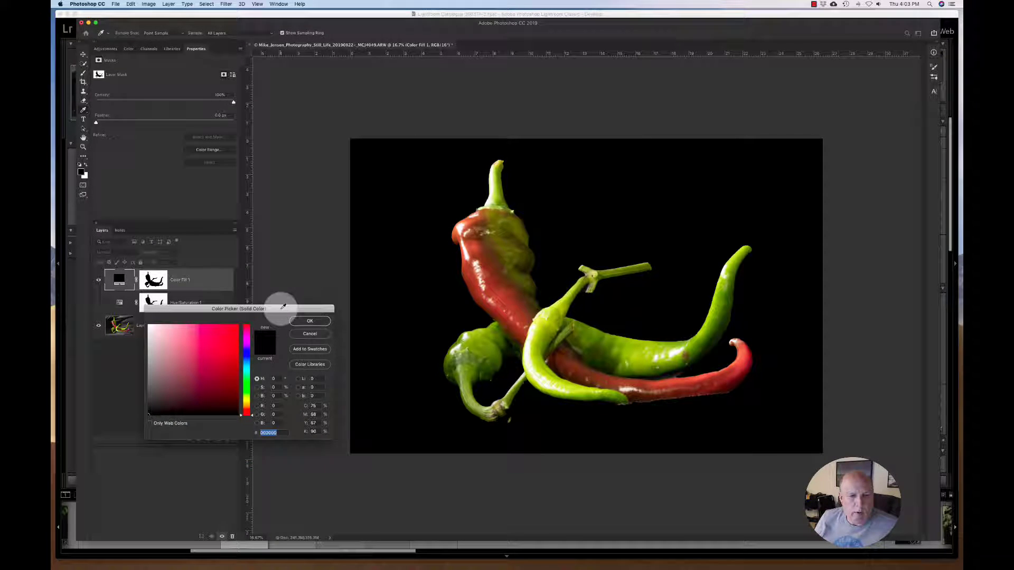
left_click_drag(283, 307, 388, 221)
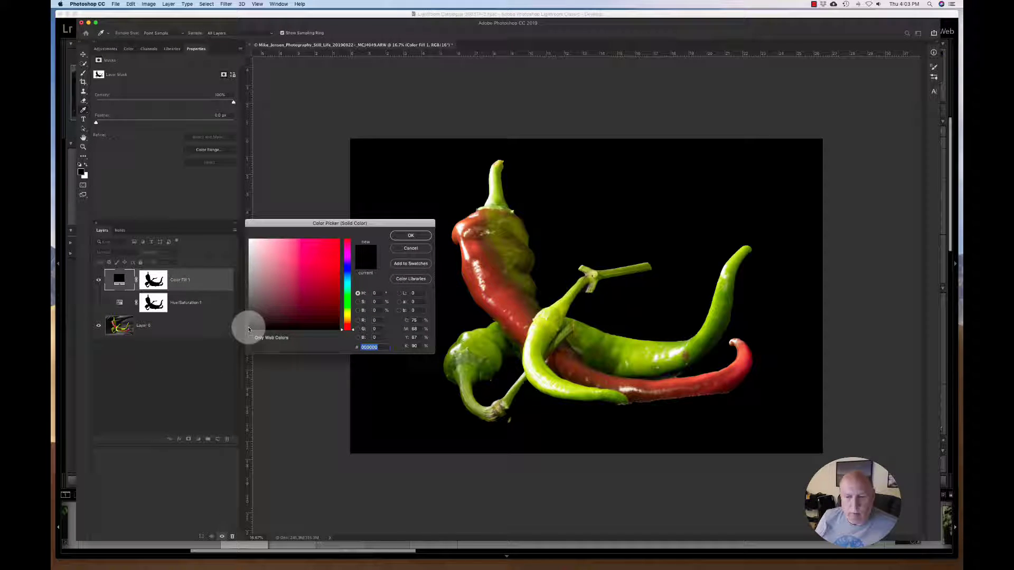
left_click(412, 235)
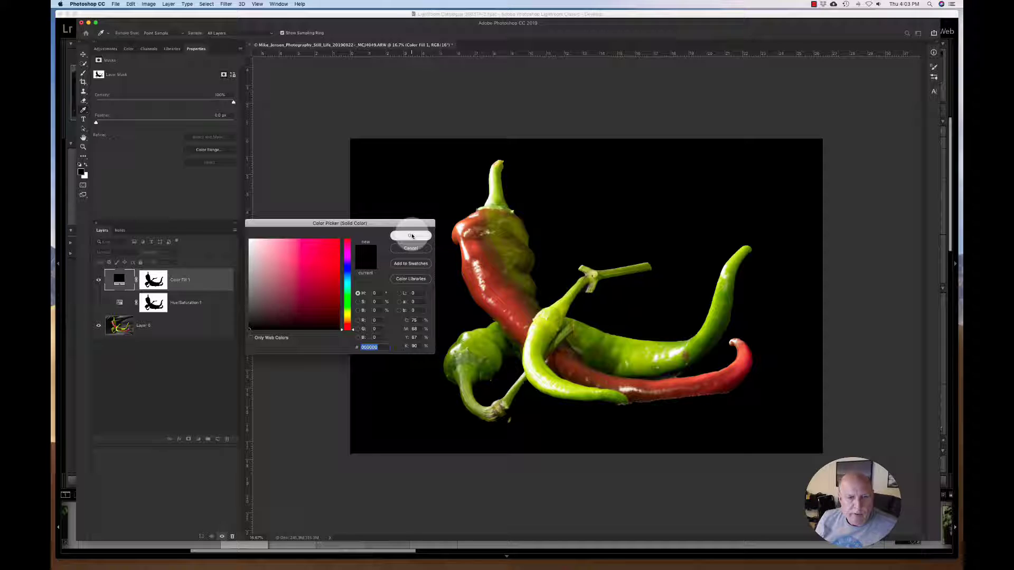
left_click(202, 249)
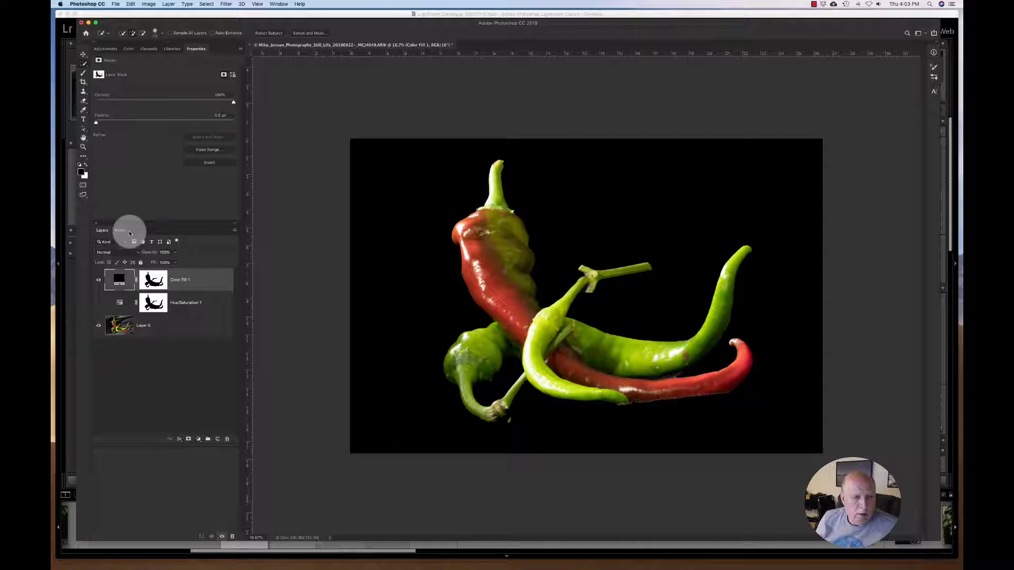
Set Color Fill 1 to Overlay blending at about 85% opacity.
left_click(126, 253)
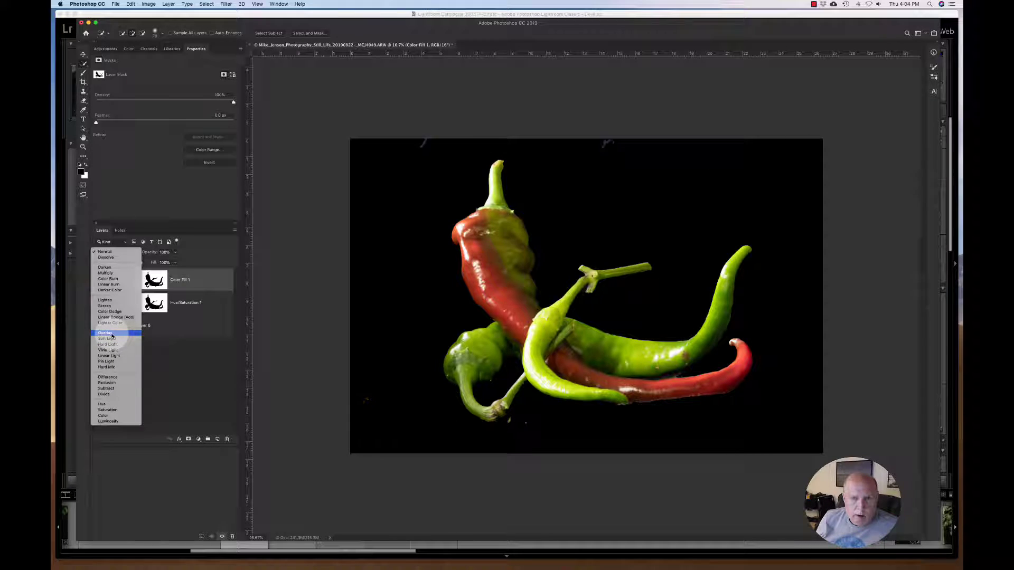
left_click(112, 334)
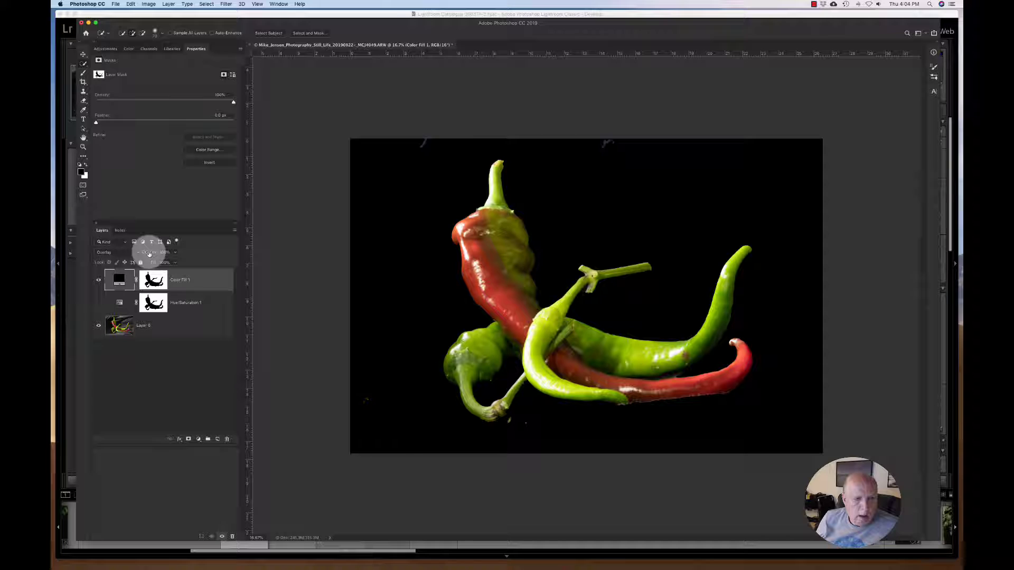
left_click_drag(145, 253, 142, 253)
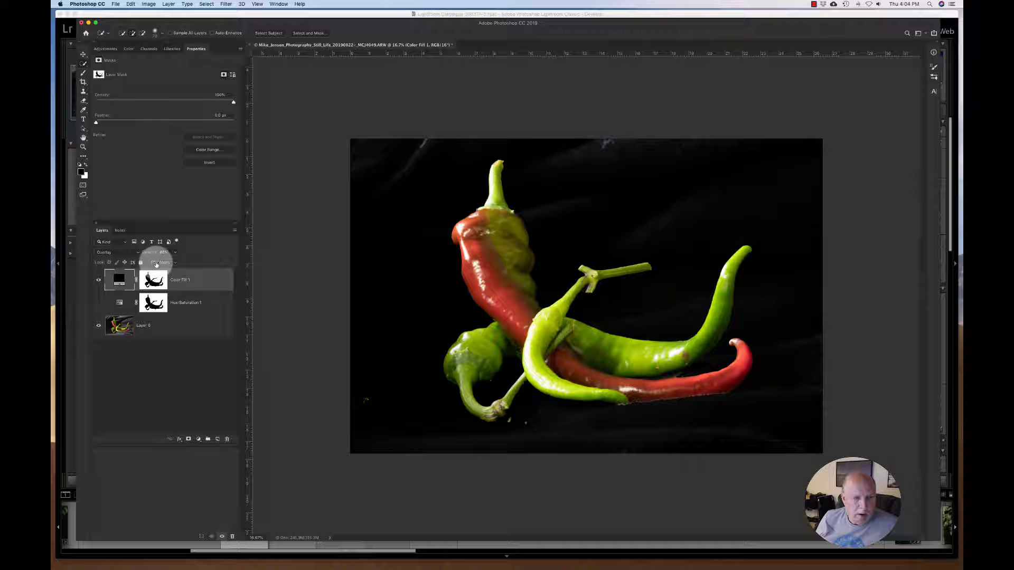
Zoom in and paint white on the Color Fill 1 mask along the red pepper's lower edge.
key("super+minus")
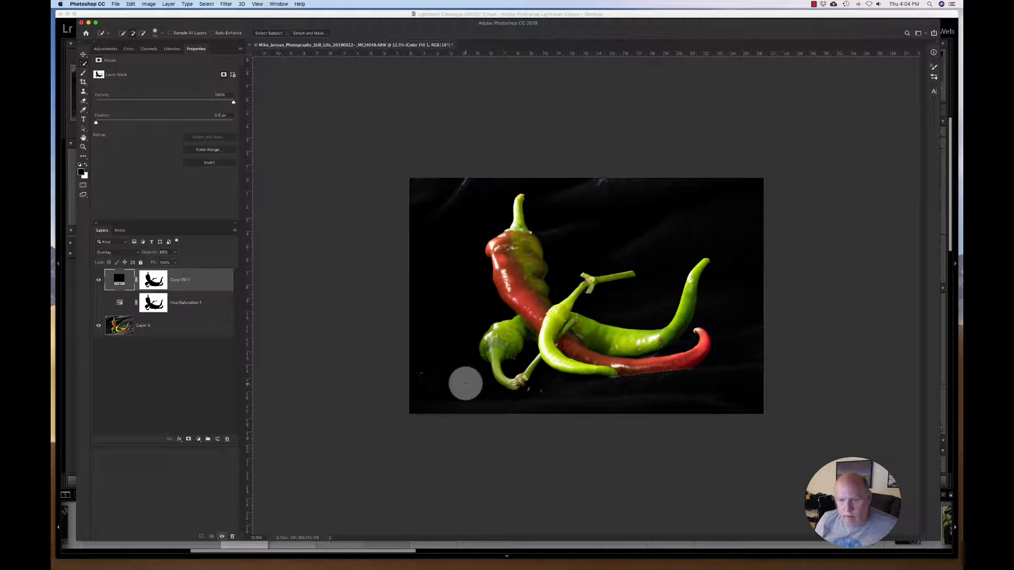
key("super+plus")
key("super+plus")
key("super+plus")
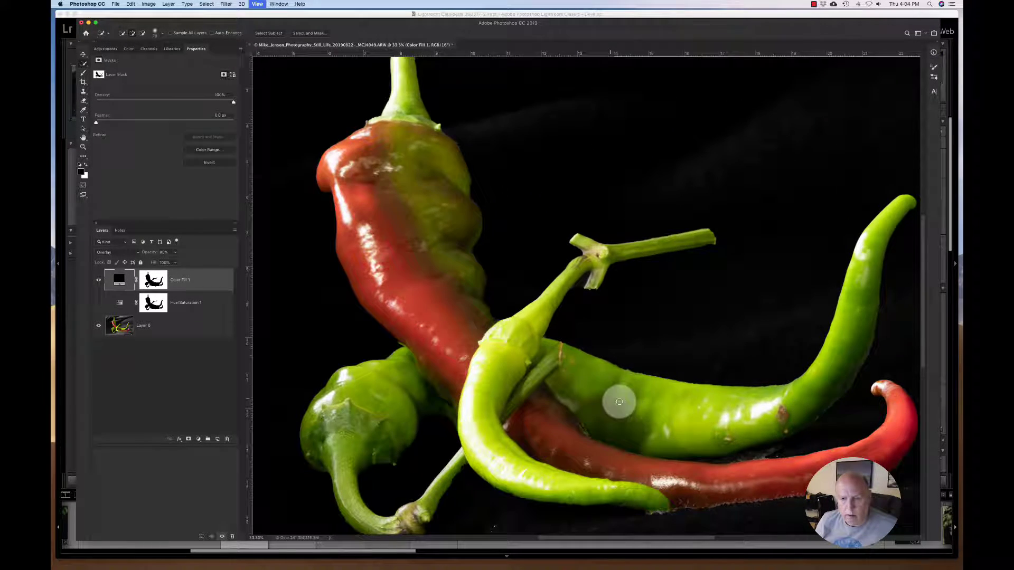
scroll(628, 401, "down", 4)
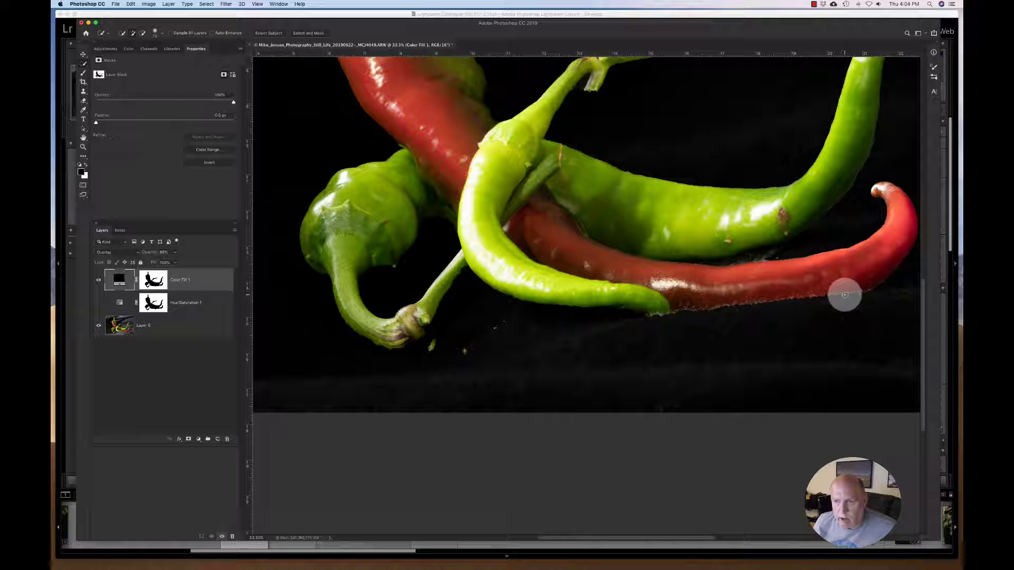
double_click(136, 278)
left_click(153, 280)
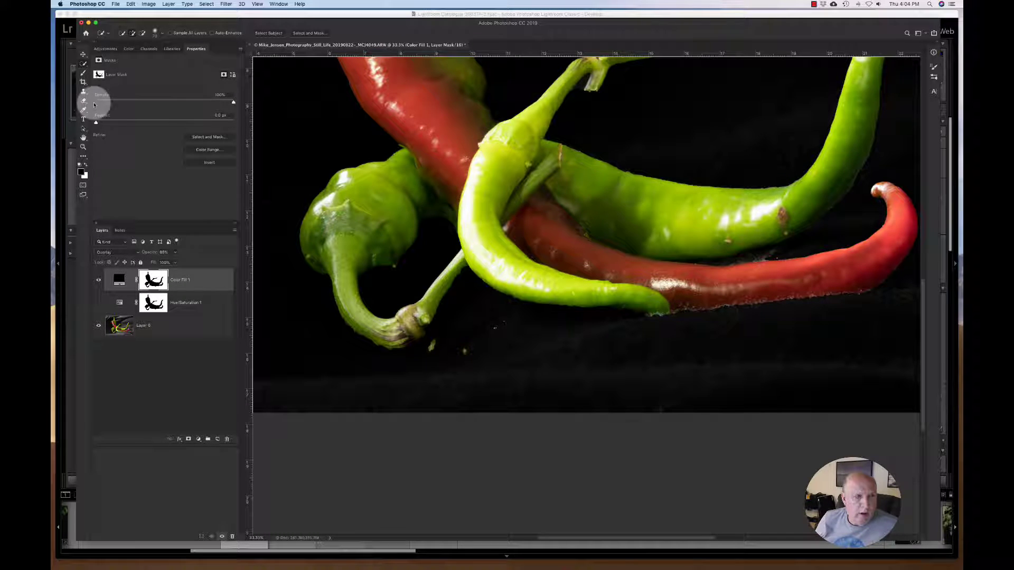
left_click(82, 74)
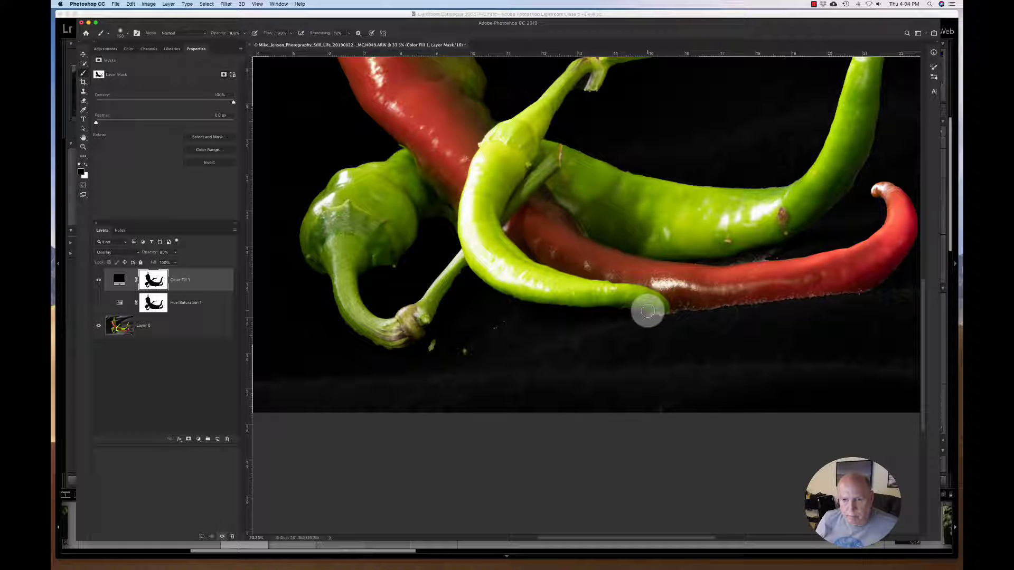
key("x")
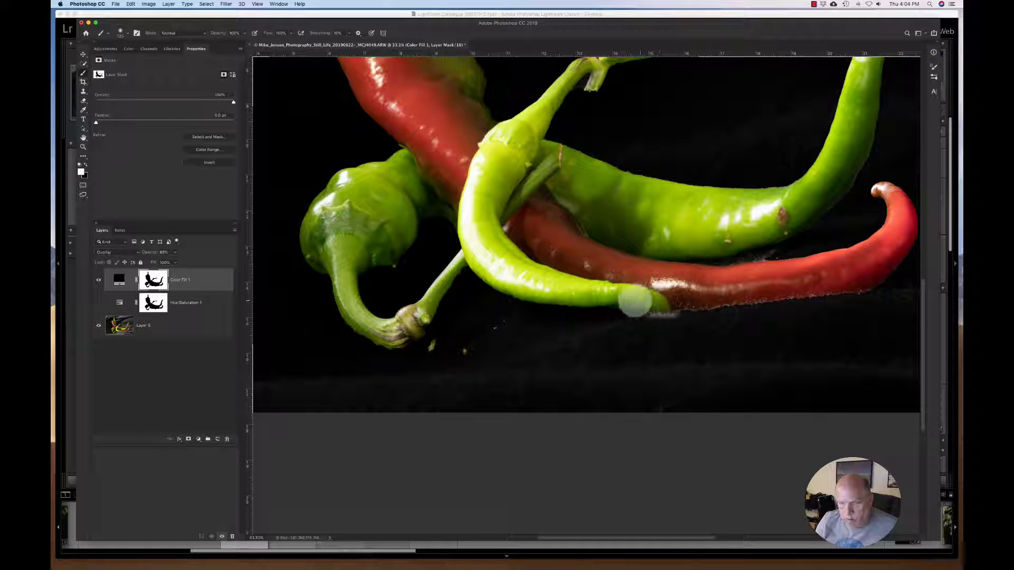
left_click_drag(630, 315, 785, 296)
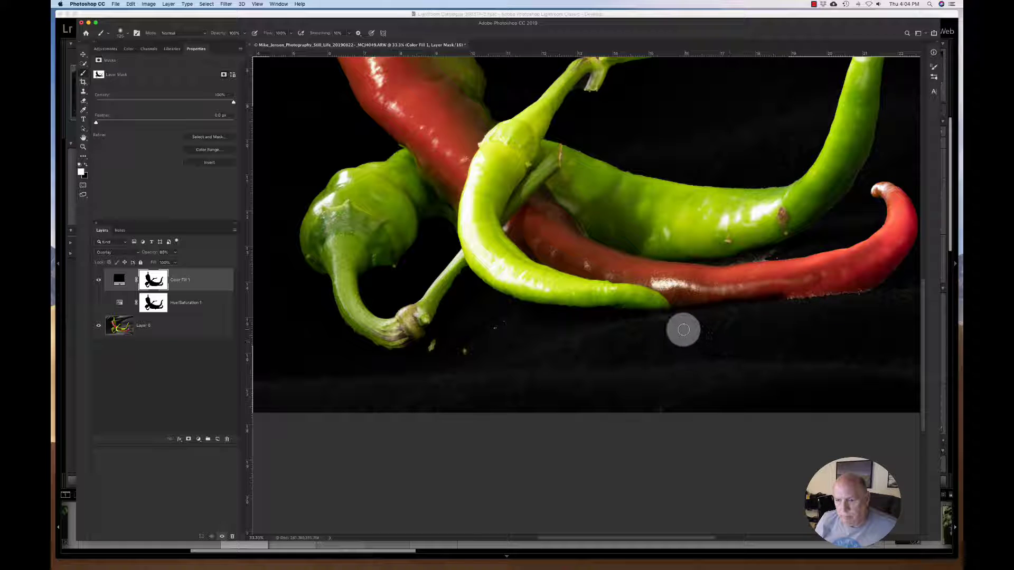
left_click(130, 4)
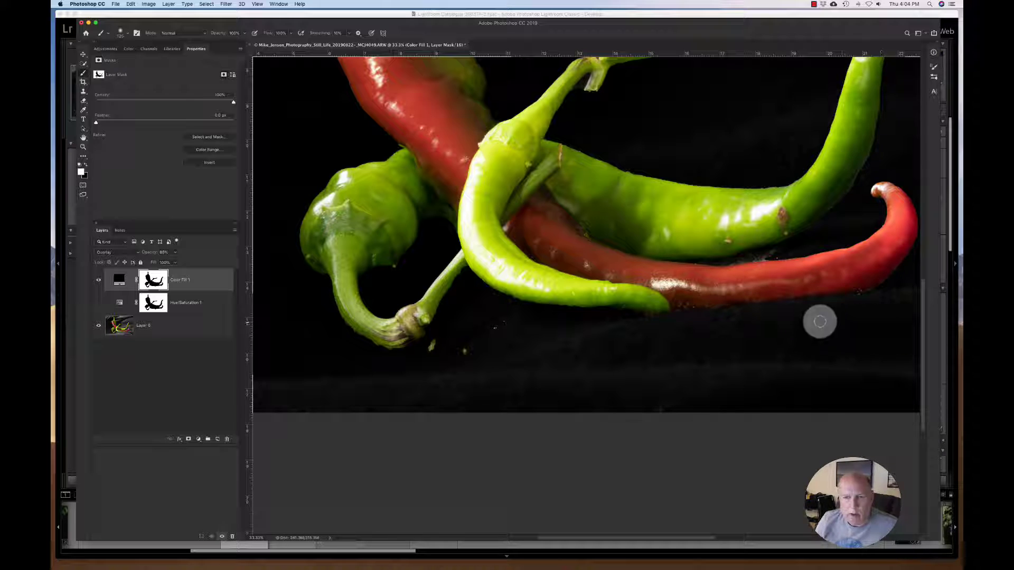
Paint out the light fringe under the red pepper on the Hue/Saturation 1 mask, then reselect Color Fill 1.
left_click(98, 280)
left_click(98, 302)
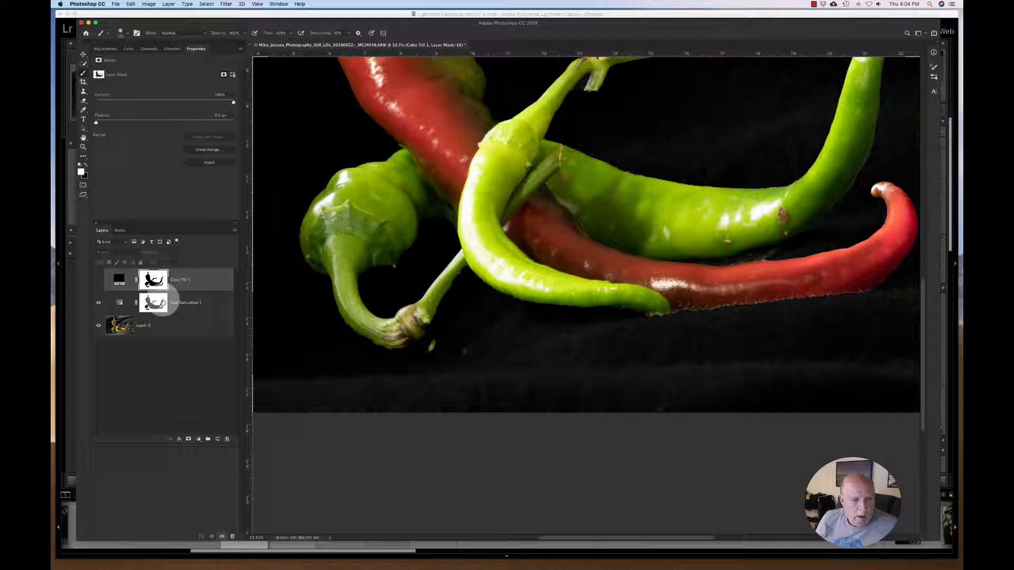
left_click(153, 303)
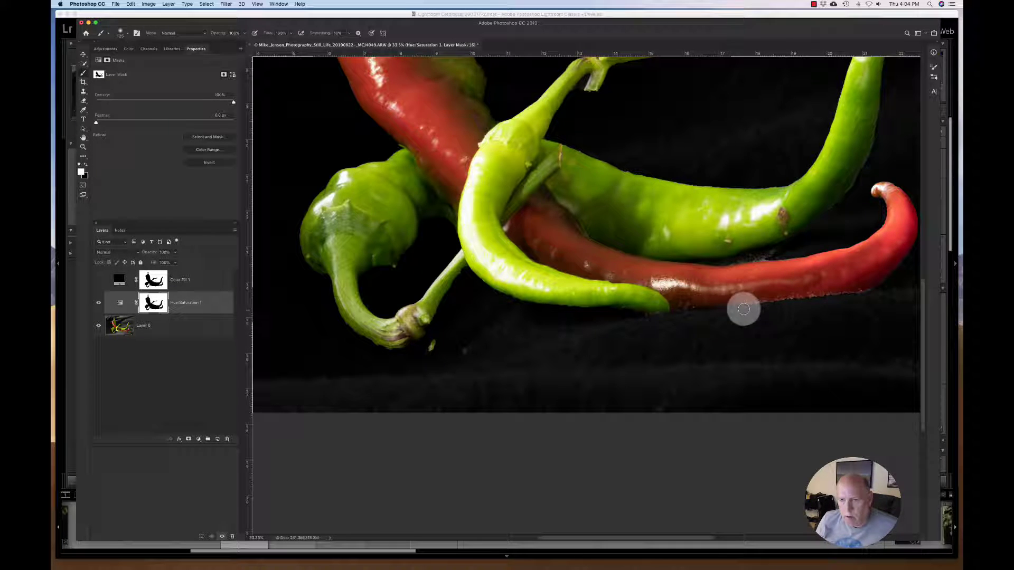
mouse_move(743, 309)
left_mouse_down()
mouse_move(846, 299)
mouse_move(833, 308)
mouse_move(879, 295)
mouse_move(838, 300)
left_mouse_up()
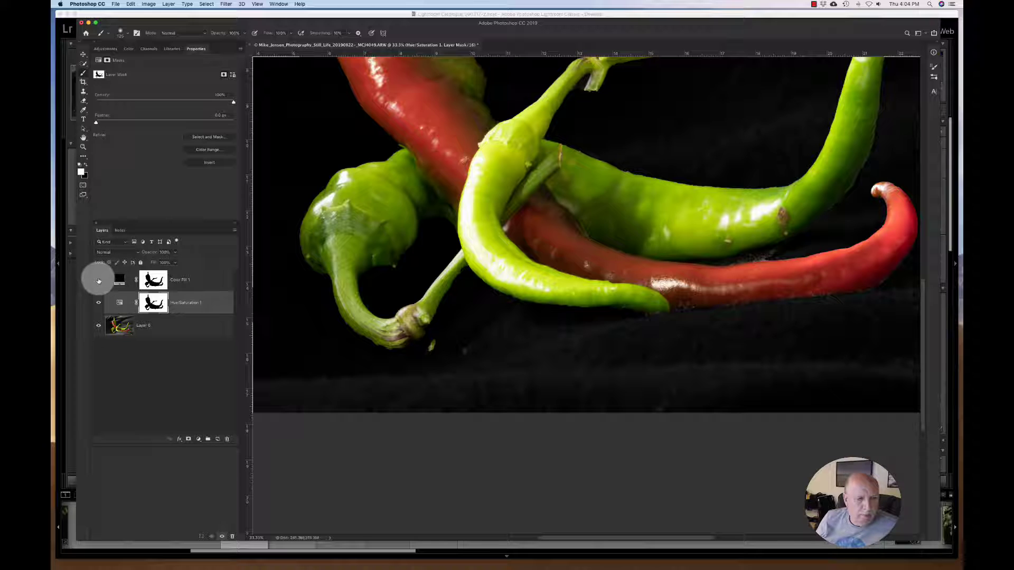
left_click(98, 281)
left_click(99, 302)
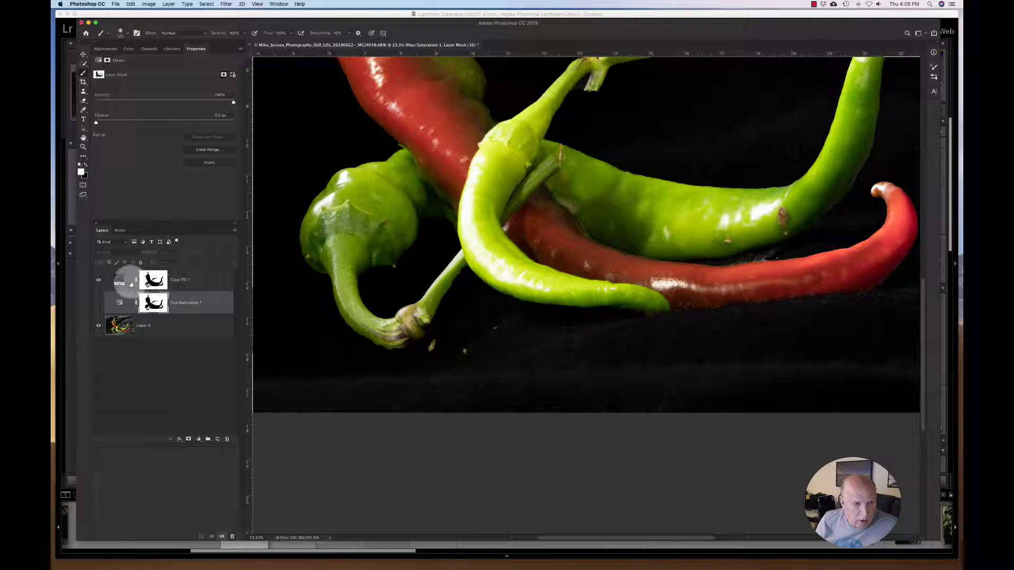
left_click(130, 284)
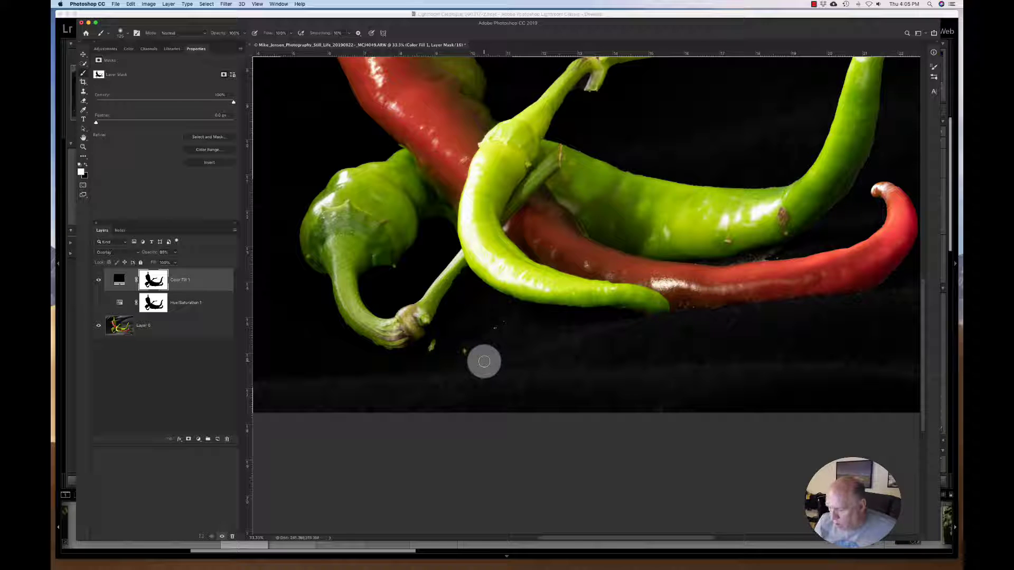
scroll(484, 361, "down", 5)
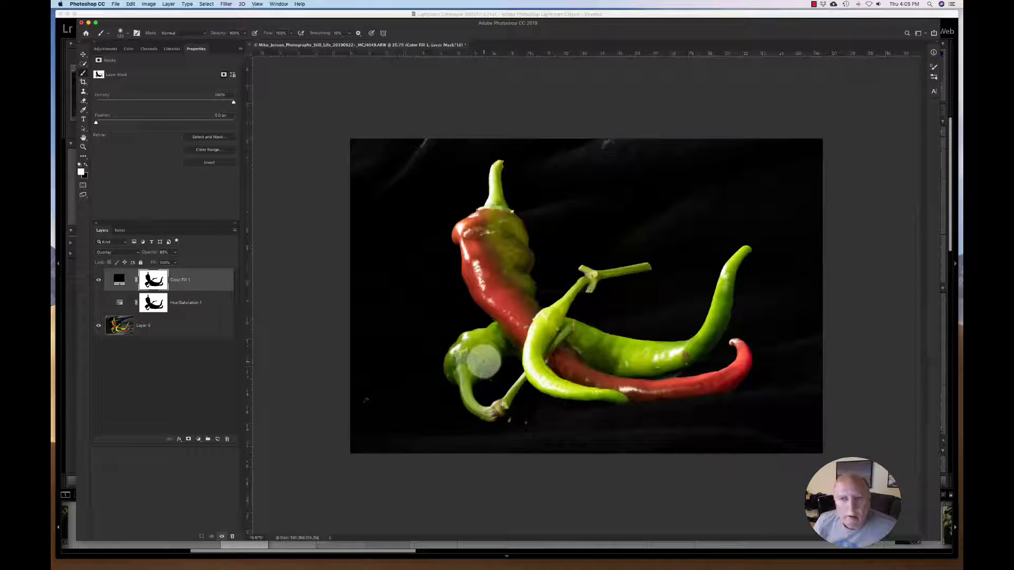
Add a new empty layer named Clone above Layer 0.
left_click(197, 323)
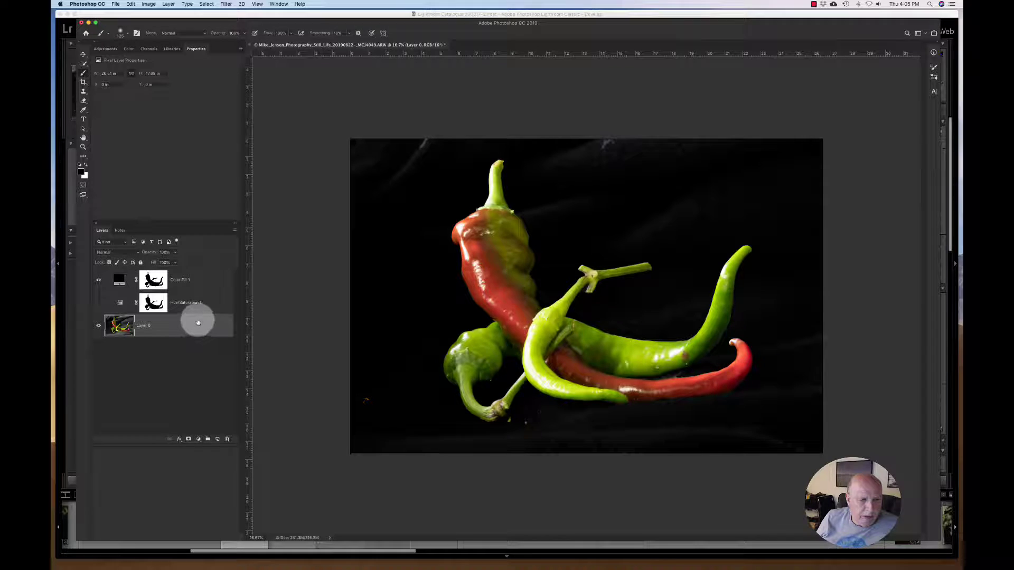
left_click(218, 439)
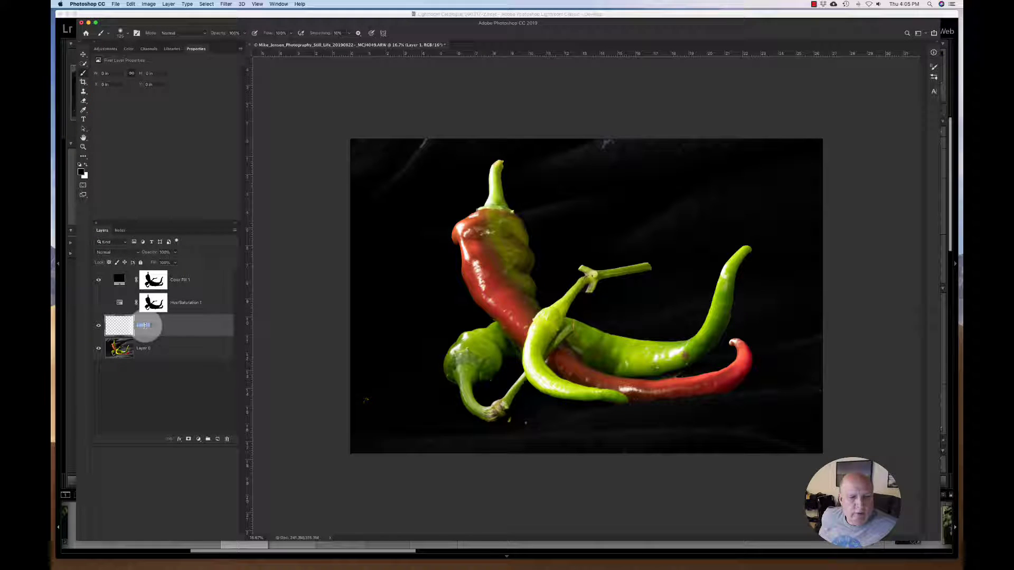
type("Clone")
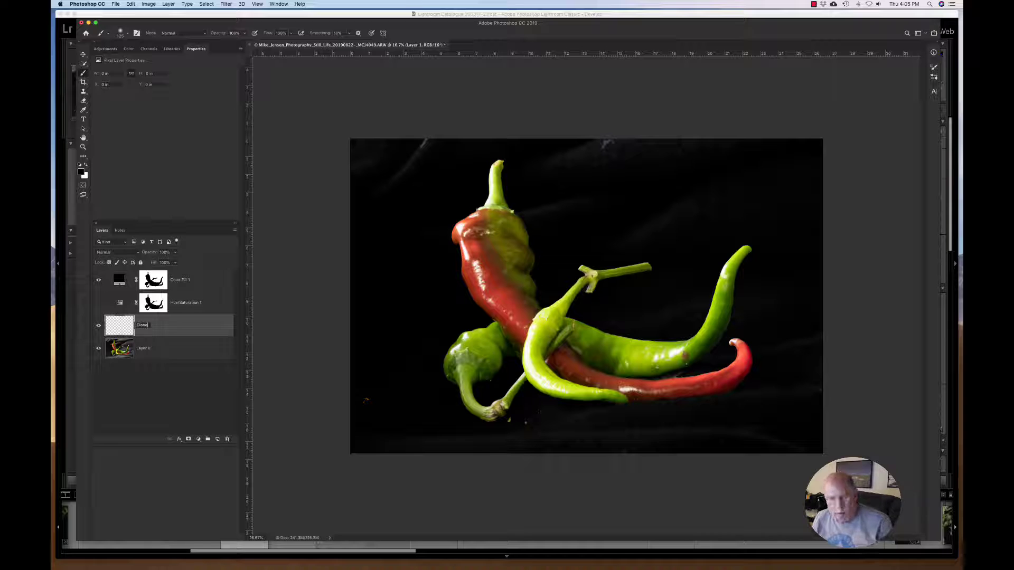
key("Return")
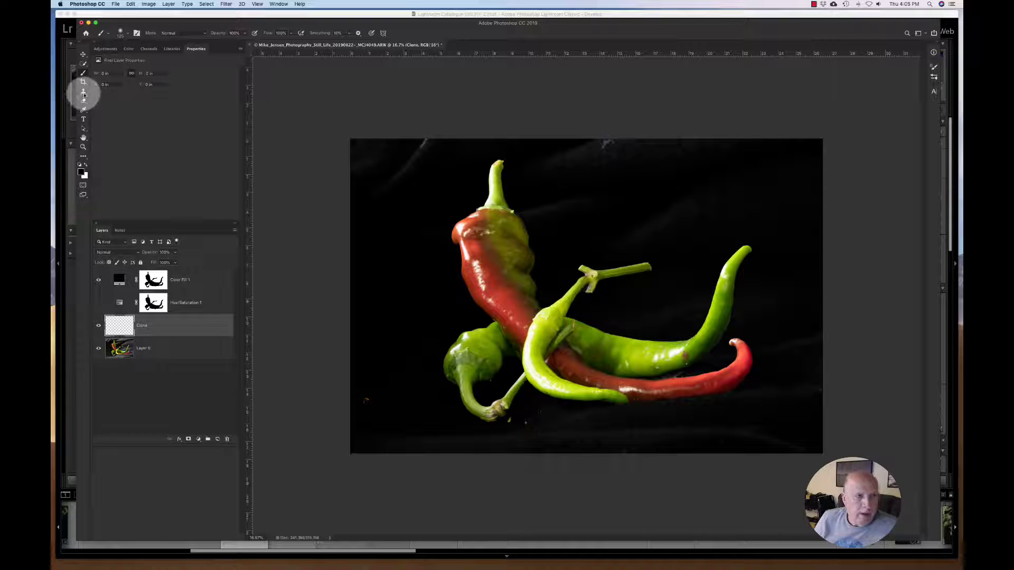
Clone-stamp out the specks along the top edge and near the pepper stem.
left_click(82, 91)
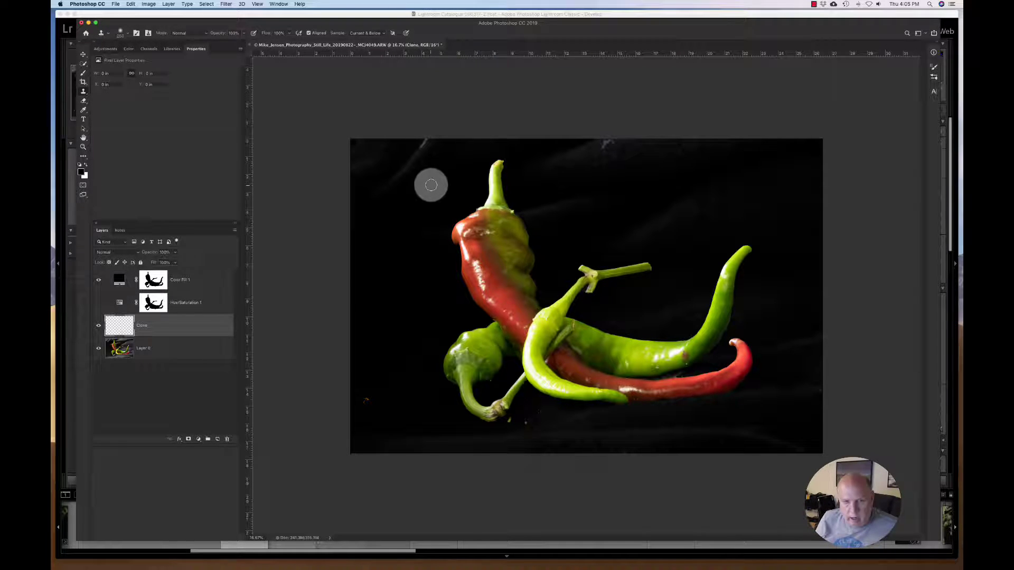
left_click(425, 154)
left_click(434, 138)
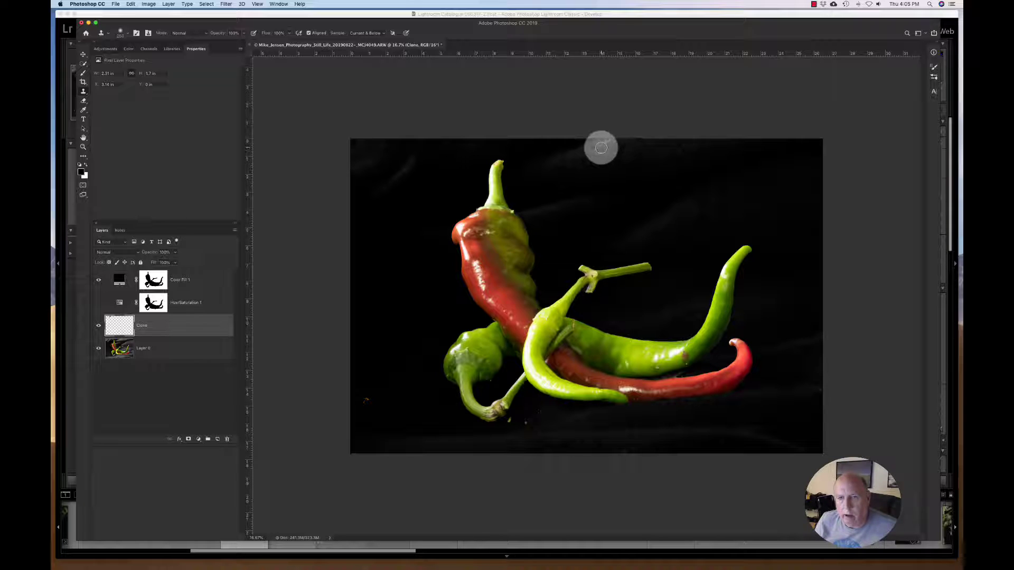
left_click(612, 145)
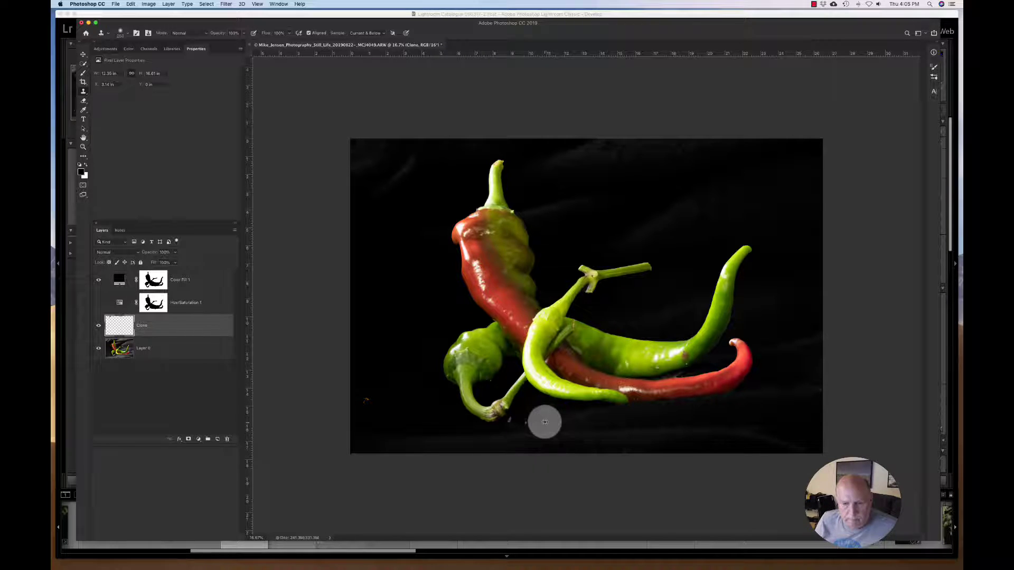
left_click(514, 425)
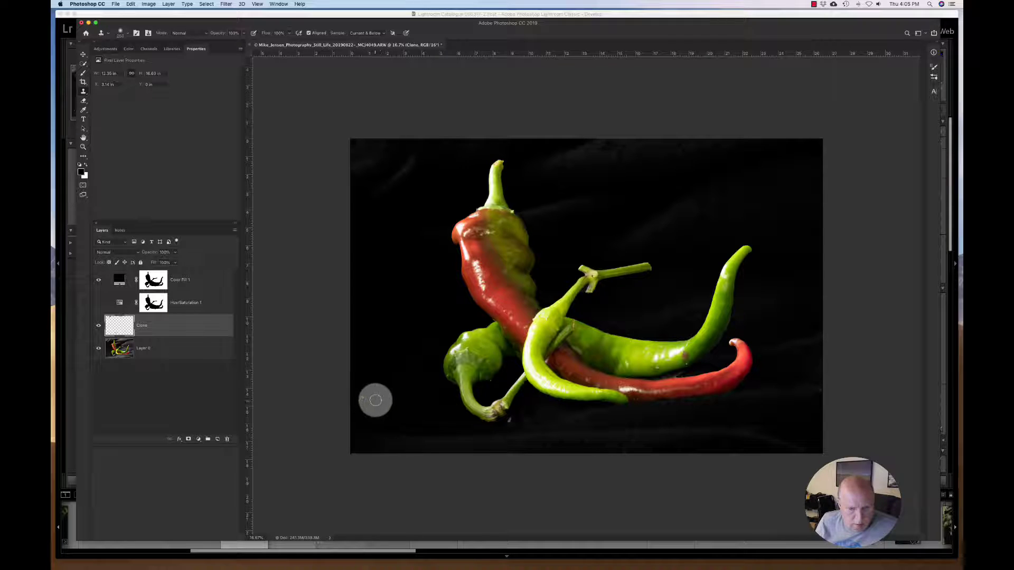
left_click_drag(364, 405, 378, 414)
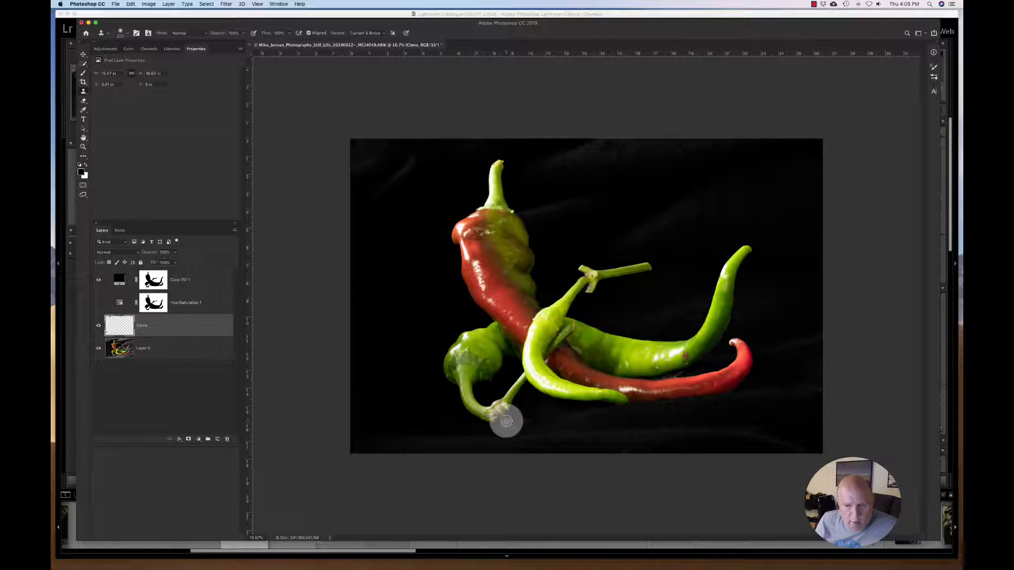
Clone away the blemishes in the lower-right background on the Clone layer, then zoom in.
left_click(153, 280)
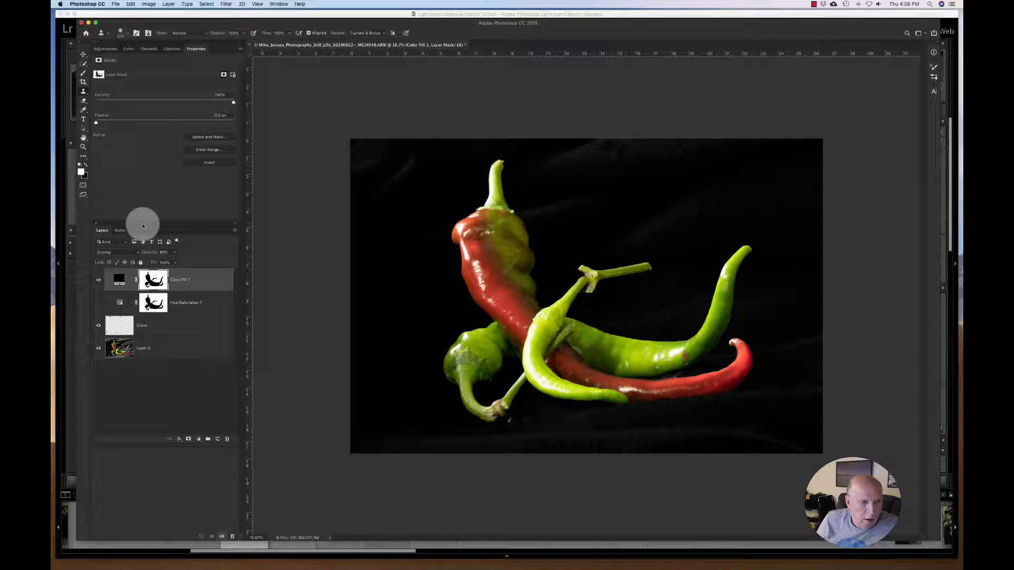
left_click(83, 73)
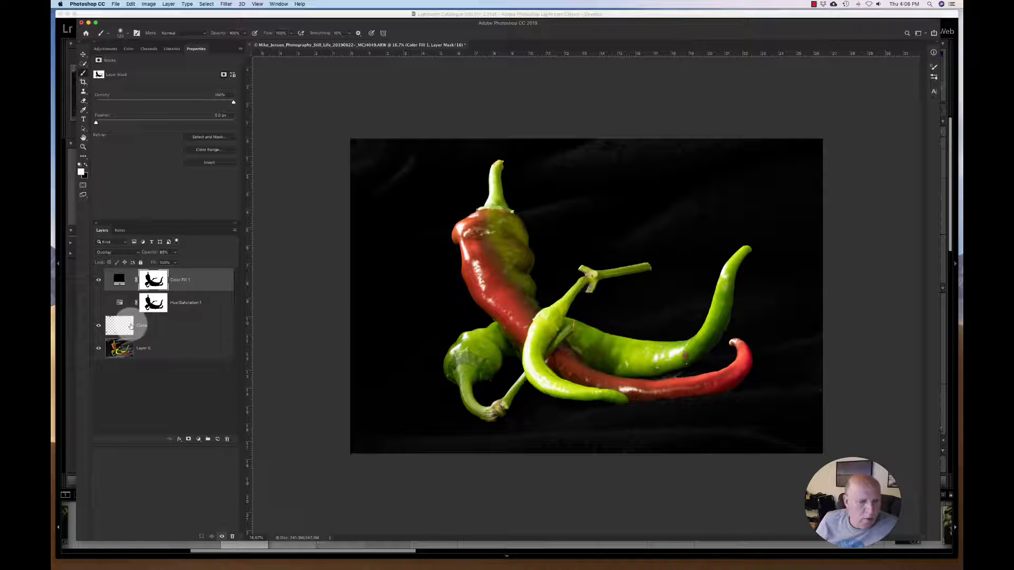
left_click(156, 332)
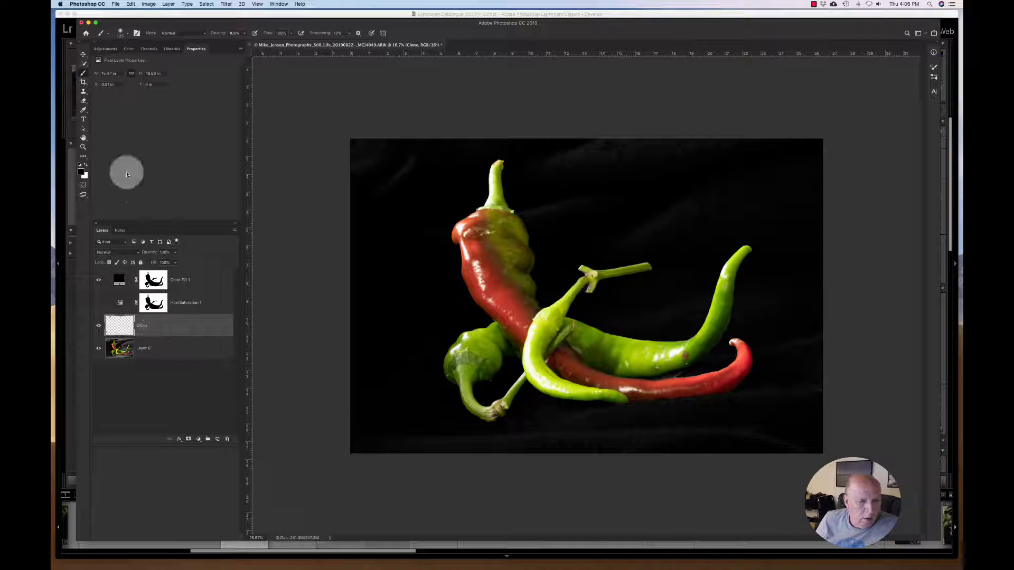
left_click(83, 92)
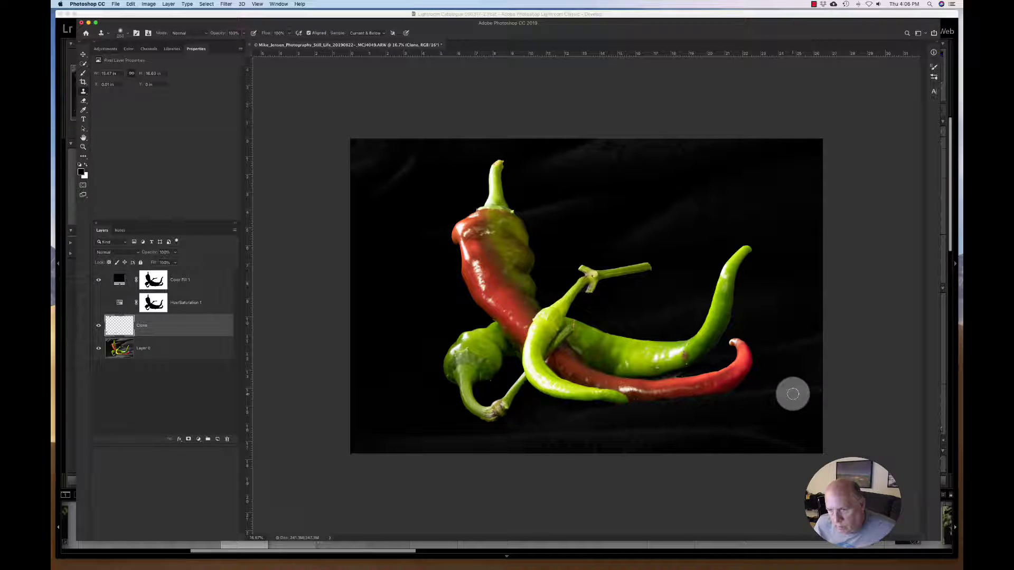
mouse_move(793, 394)
left_mouse_down()
mouse_move(785, 358)
mouse_move(792, 407)
mouse_move(802, 363)
left_mouse_up()
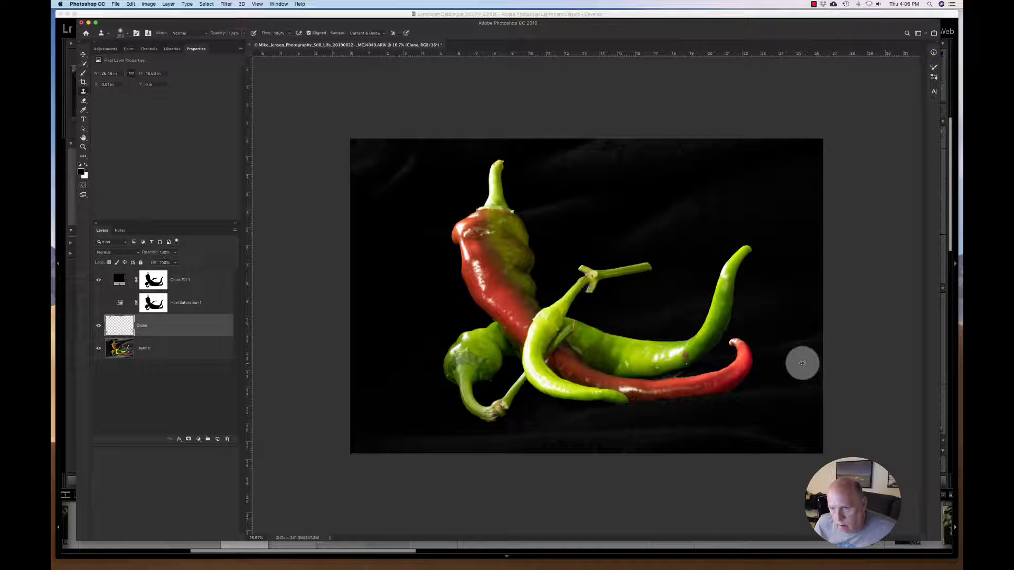
left_click(802, 363, "alt")
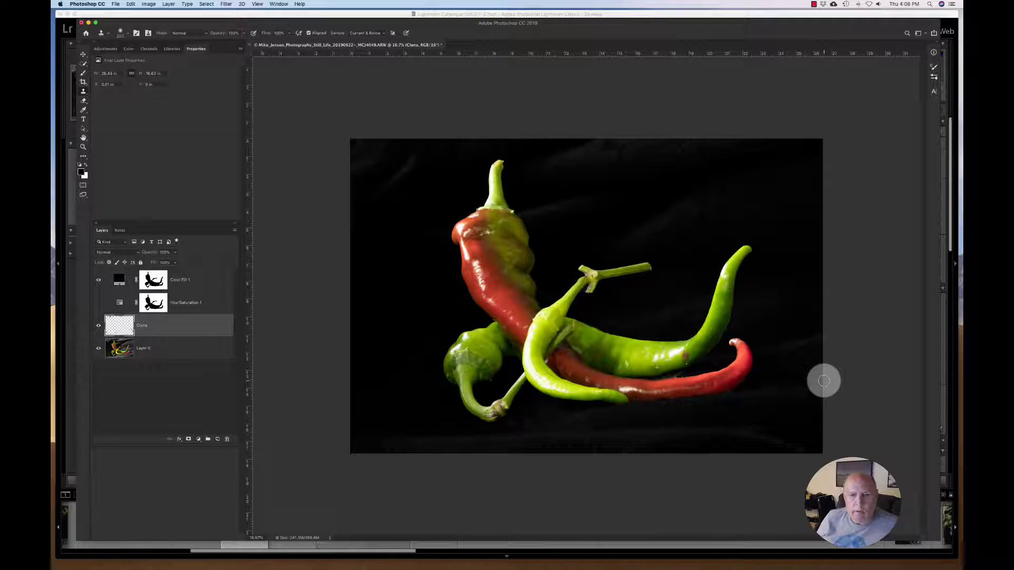
key("super+equal")
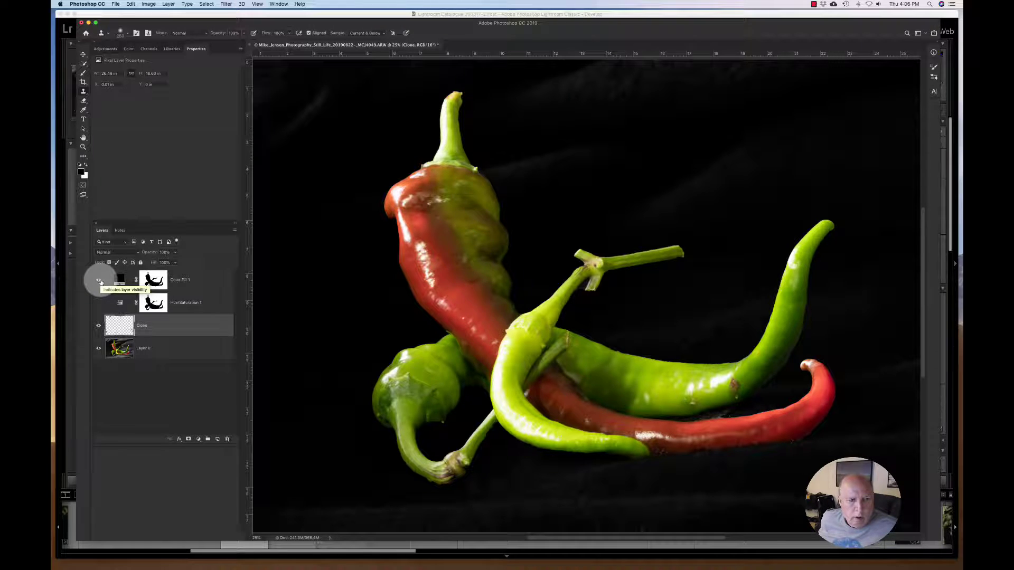
Hide the black Color Fill 1 and turn on the Hue/Saturation 1 darkening.
left_click(99, 281)
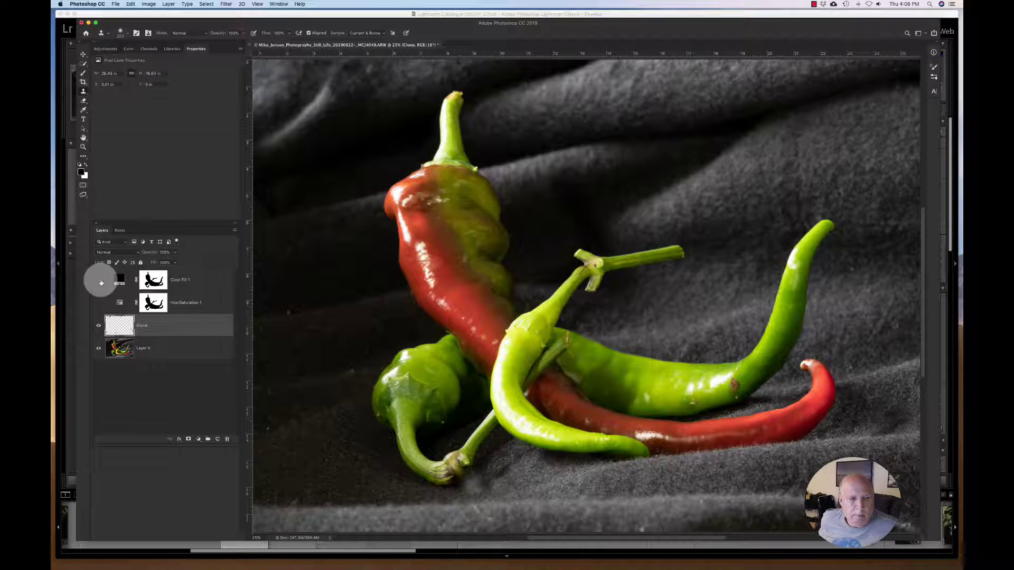
left_click(99, 303)
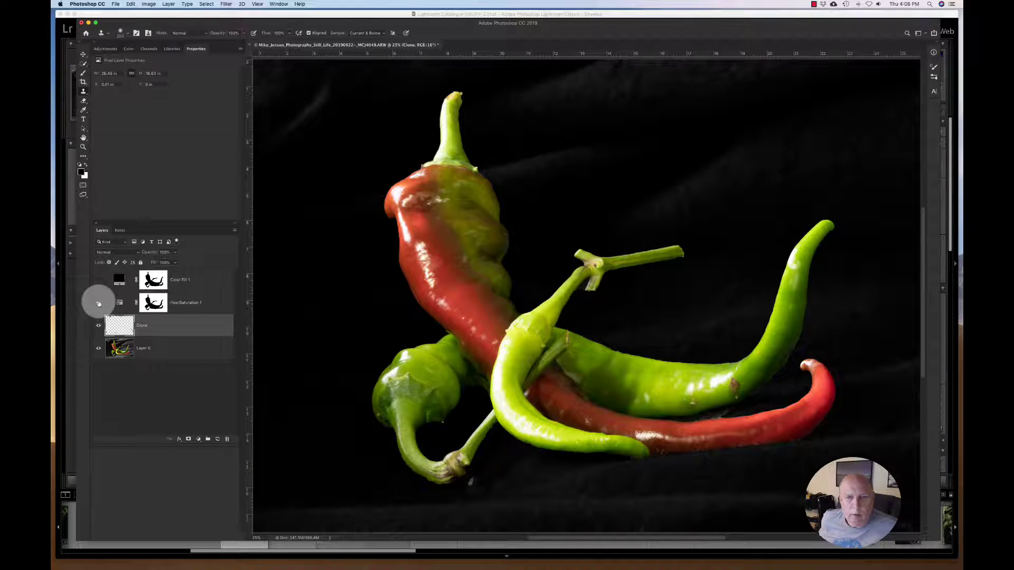
left_click(201, 301)
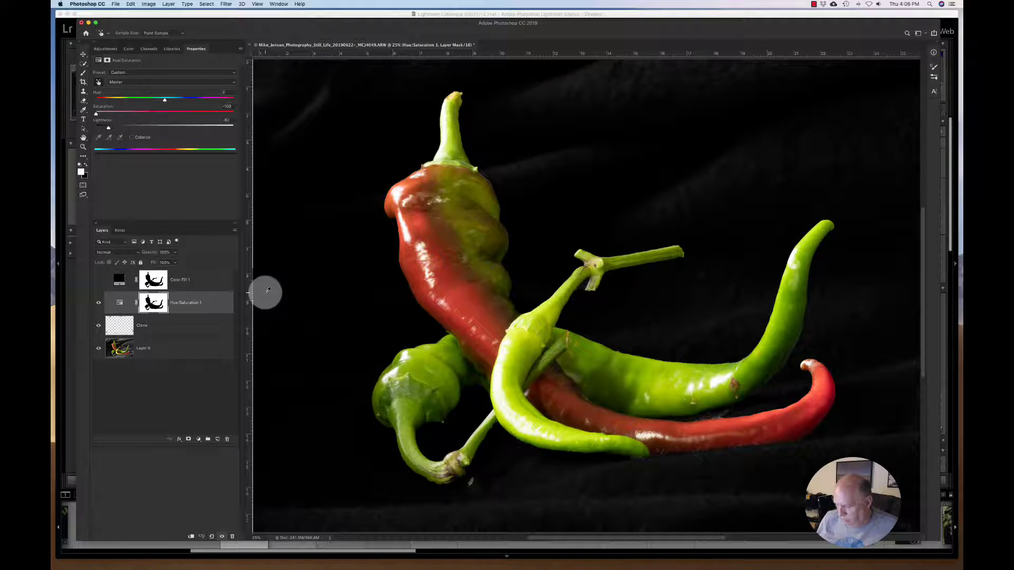
Close the peppers document, saving it as MCH4049-Edit.psd, and return to Lightroom Classic.
key("super+minus")
mouse_move(611, 549)
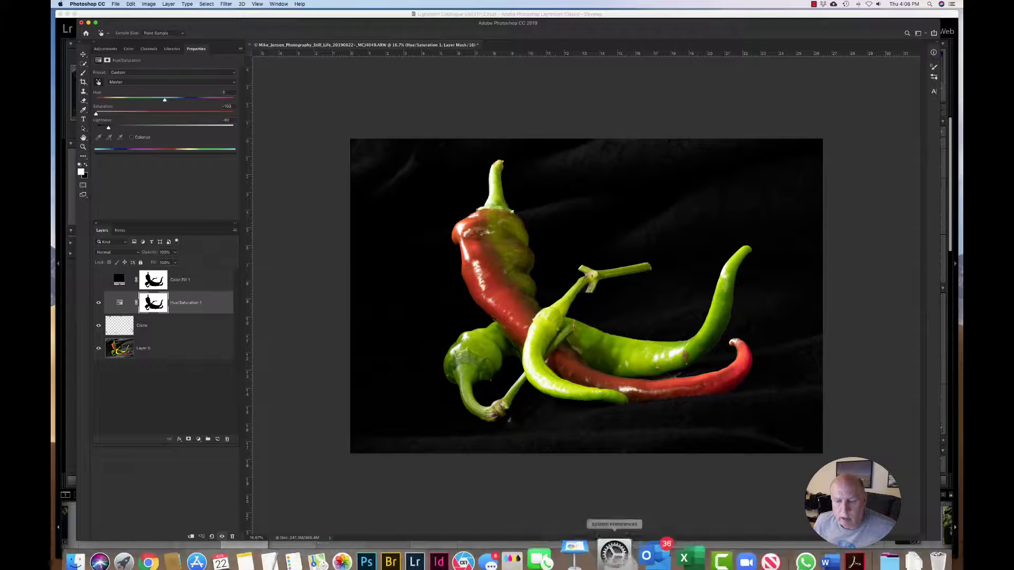
left_click(251, 46)
left_click(565, 176)
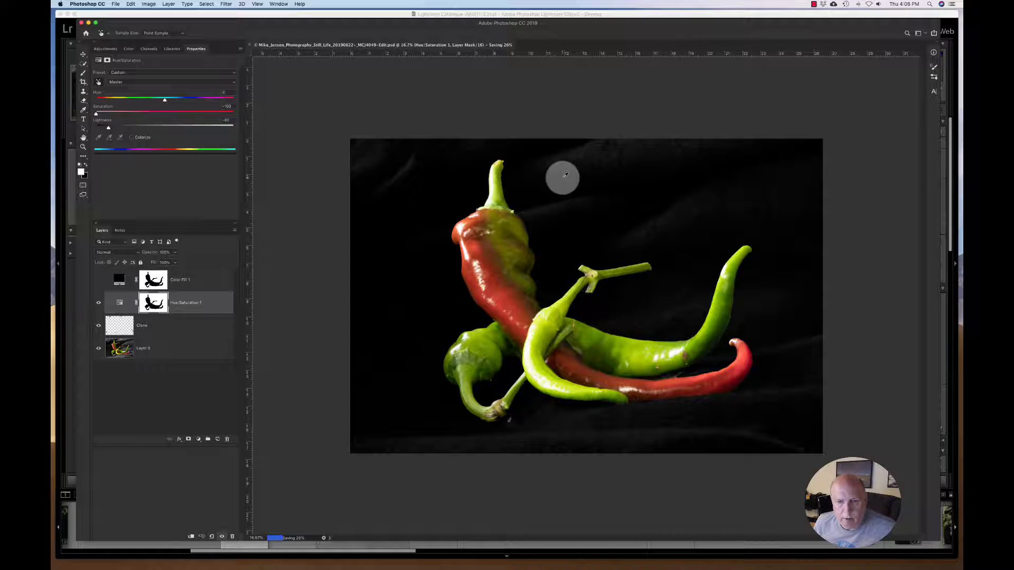
left_click(450, 543)
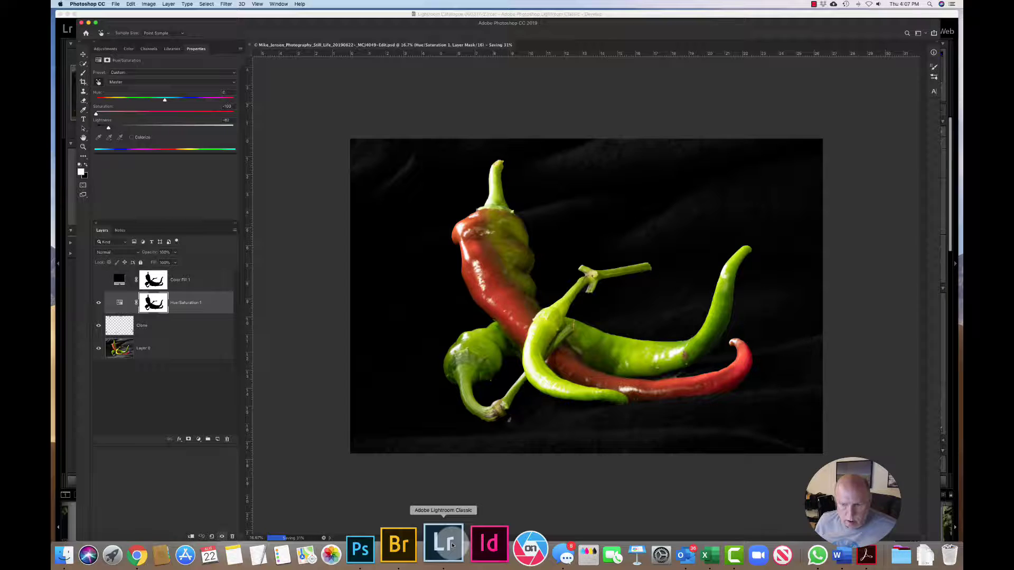
In the Library grid's Flowers folder, select the clematis photo numbered 133.
left_click(451, 544)
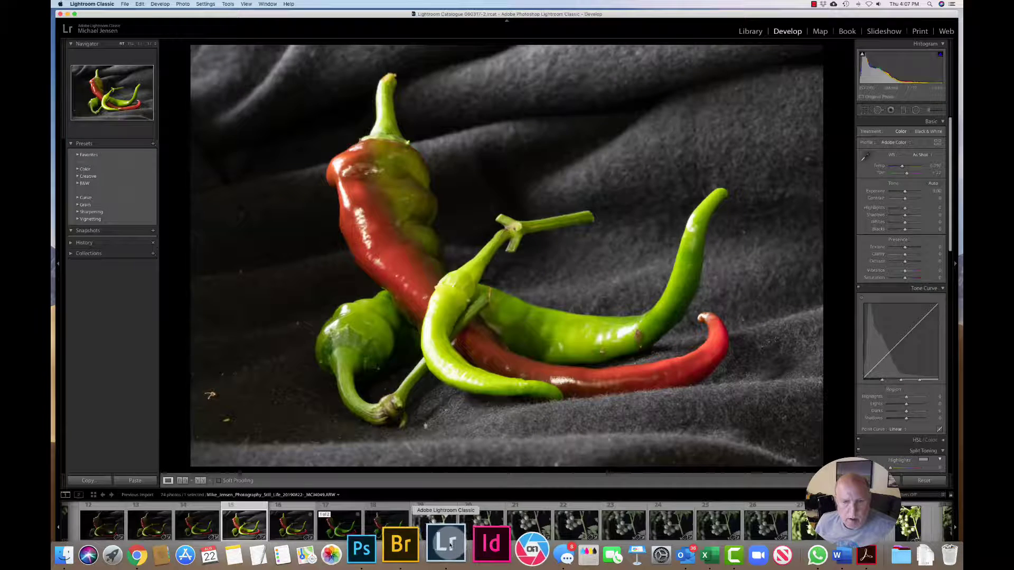
left_click(758, 32)
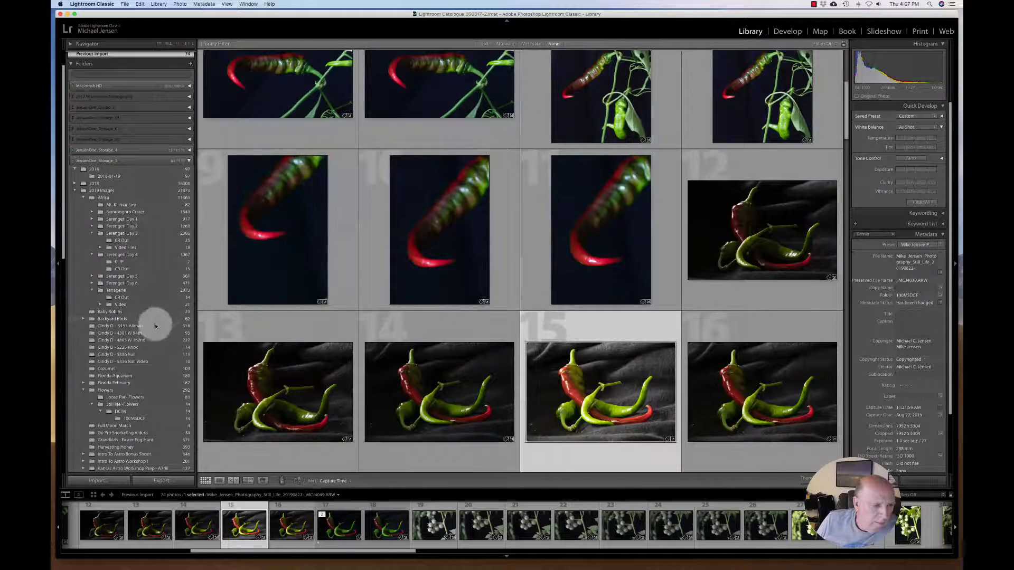
left_click(115, 392)
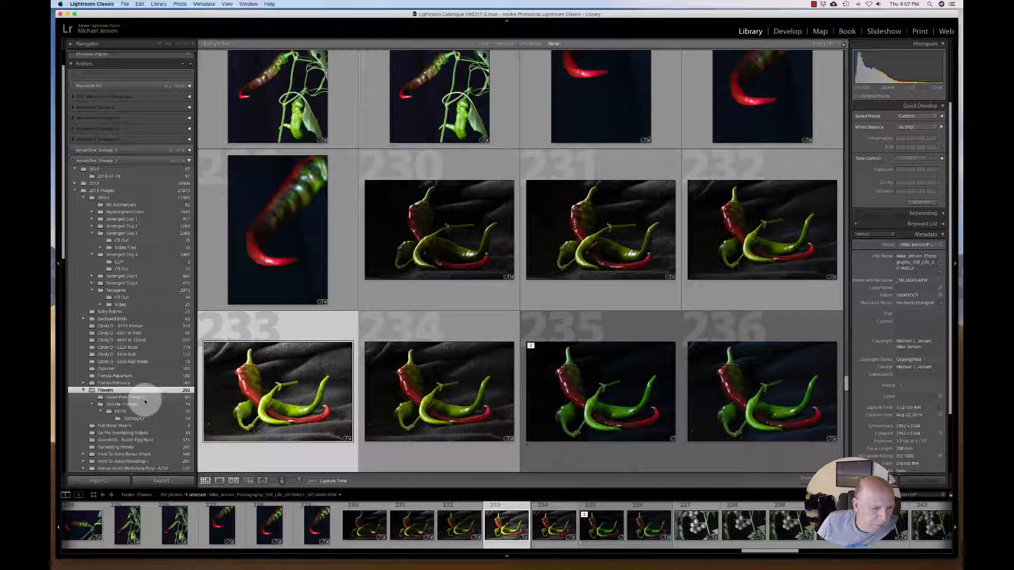
left_click(105, 397)
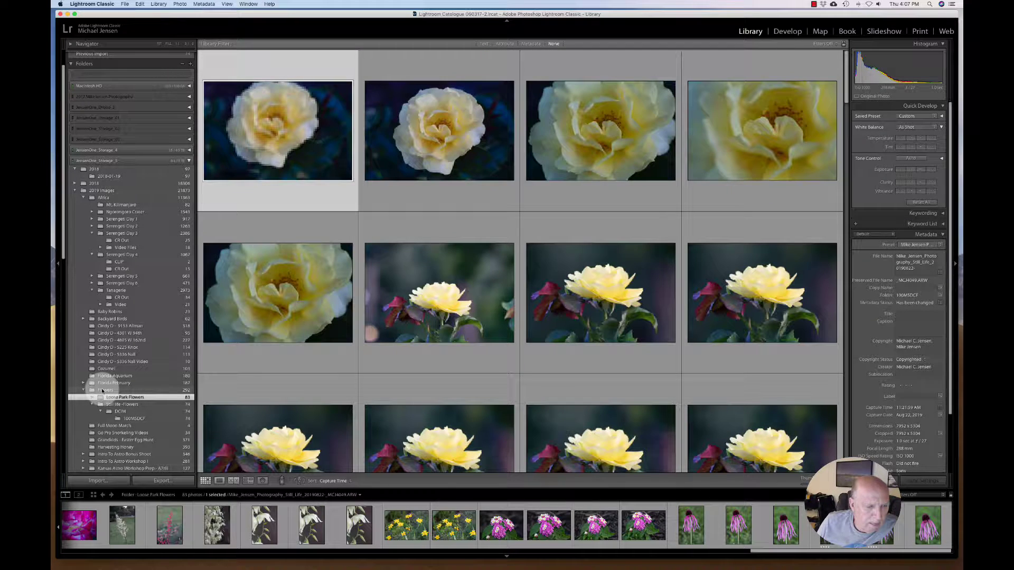
left_click(103, 391)
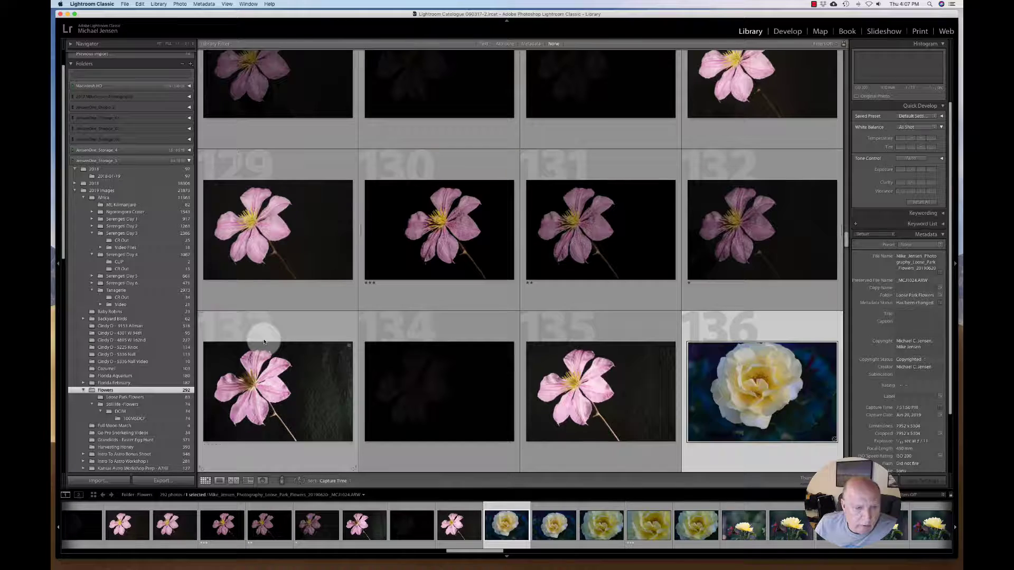
left_click(291, 389)
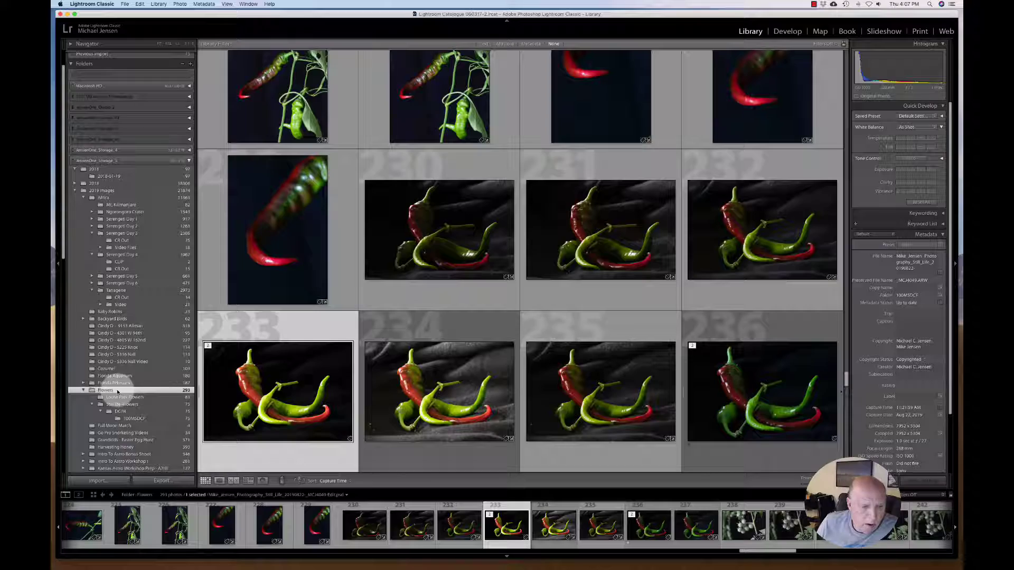
scroll(403, 345, "down", 15)
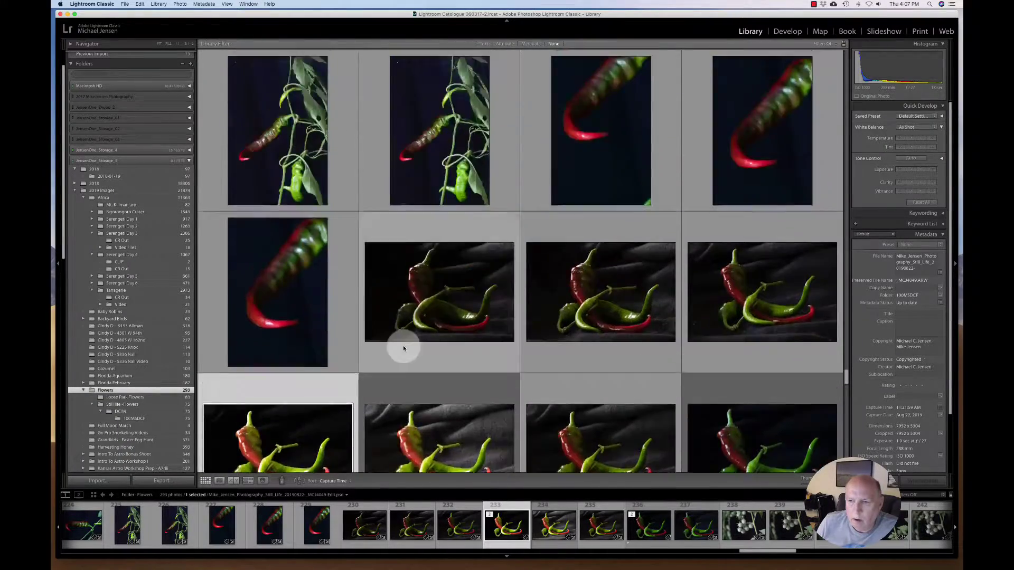
scroll(403, 349, "up", 15)
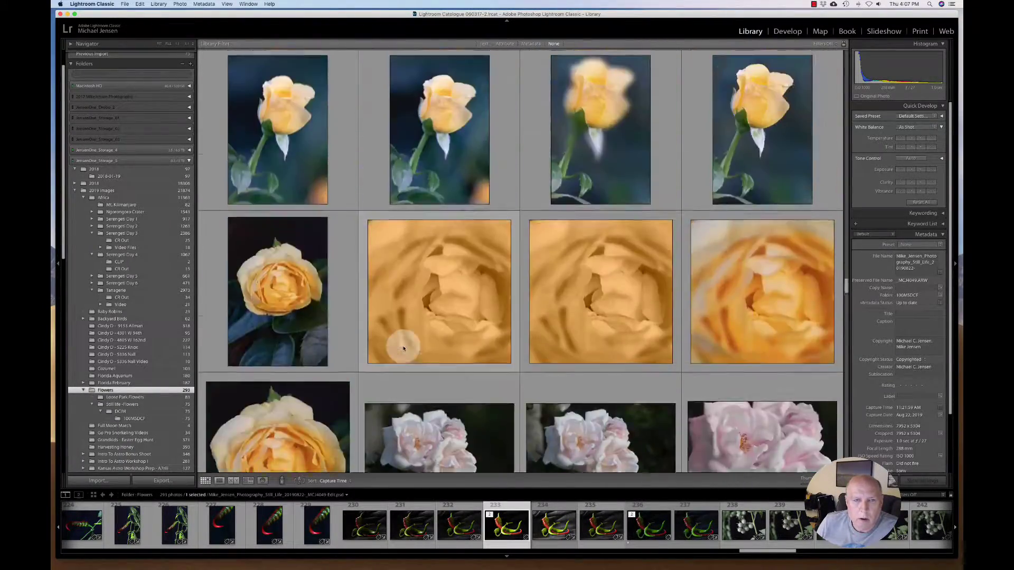
scroll(403, 348, "down", 4)
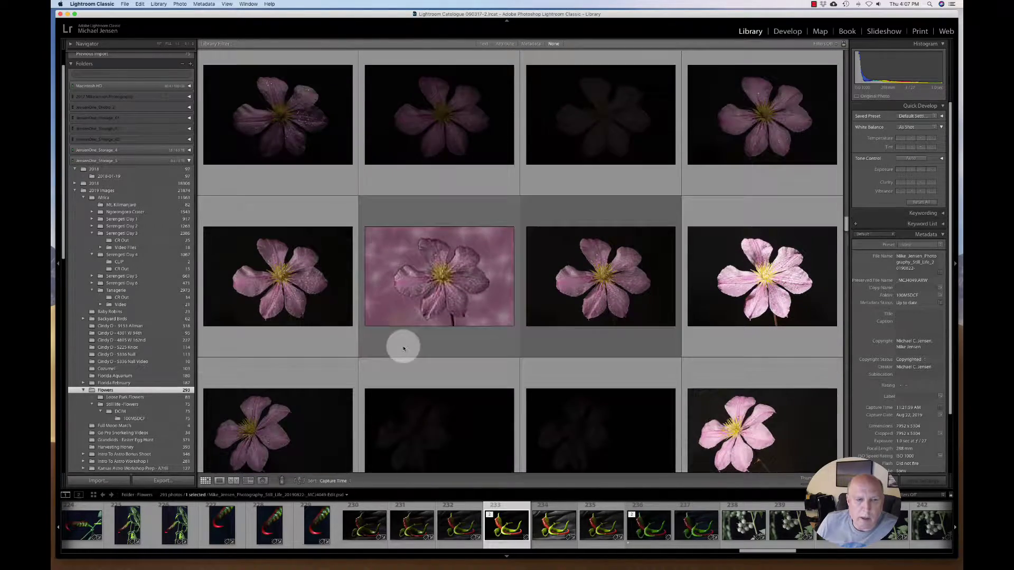
scroll(403, 346, "down", 5)
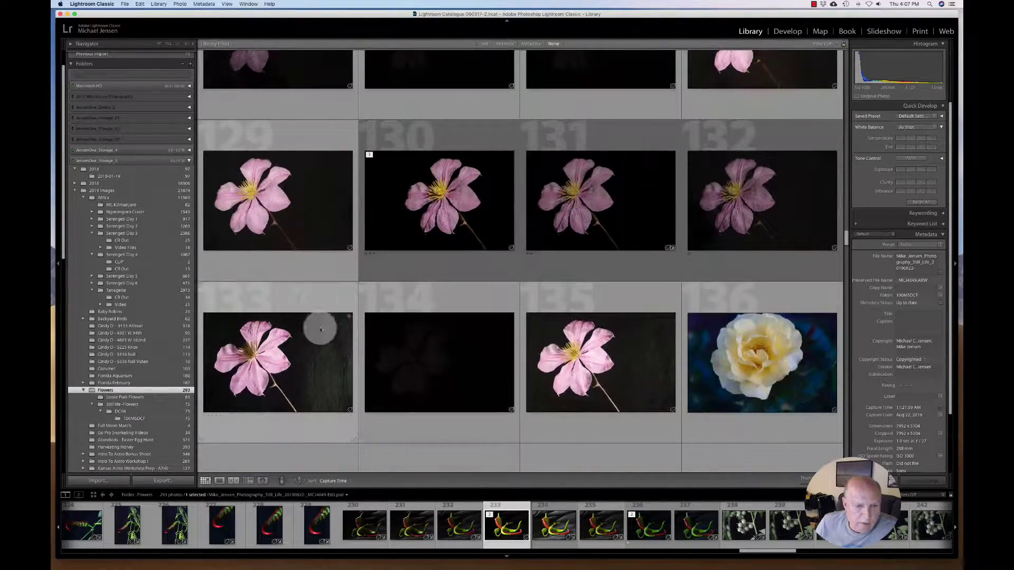
left_click(321, 330)
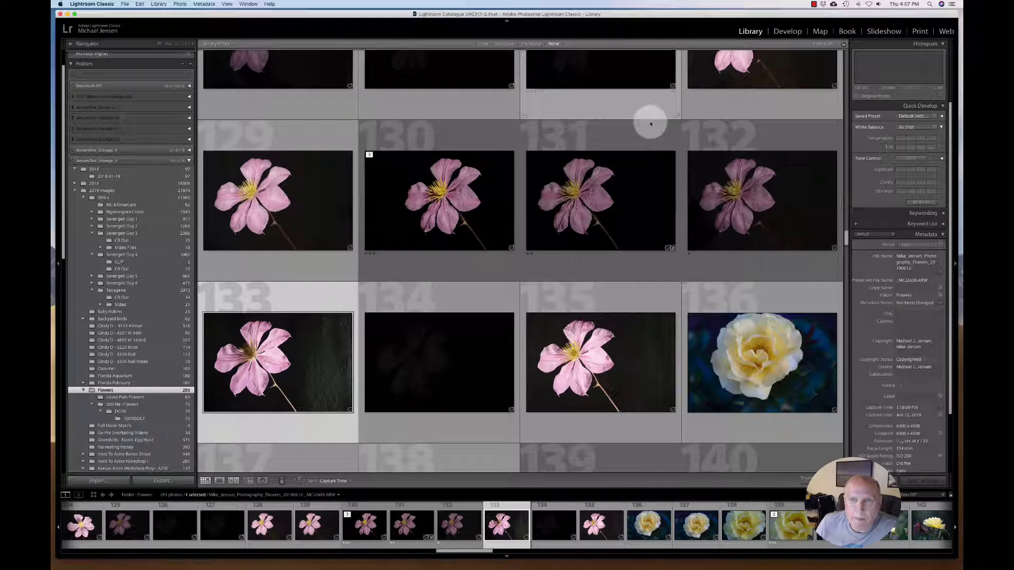
From Develop, send the clematis photo to Adobe Photoshop CC 2019 via Edit In.
left_click(787, 31)
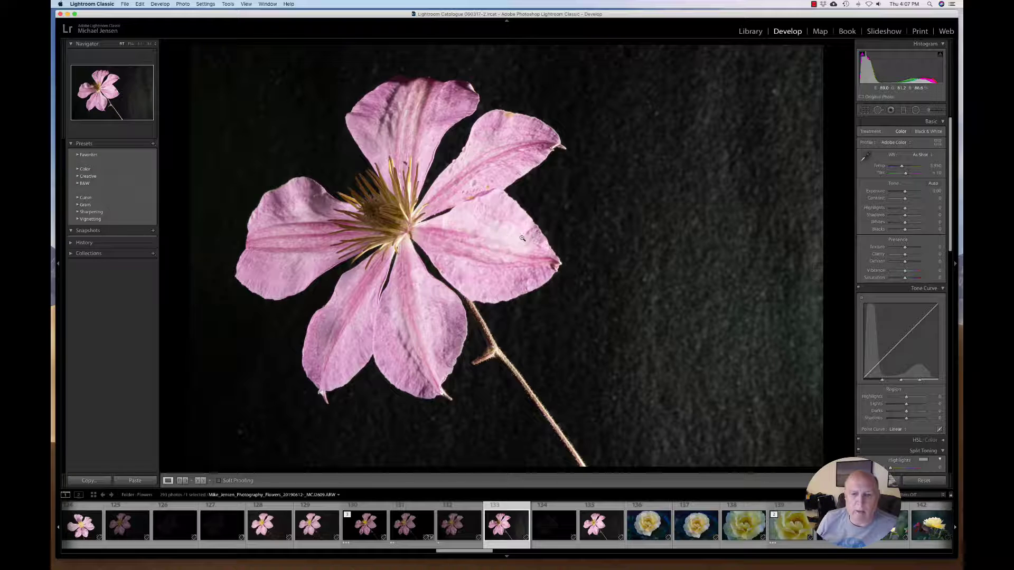
right_click(512, 525)
mouse_move(554, 403)
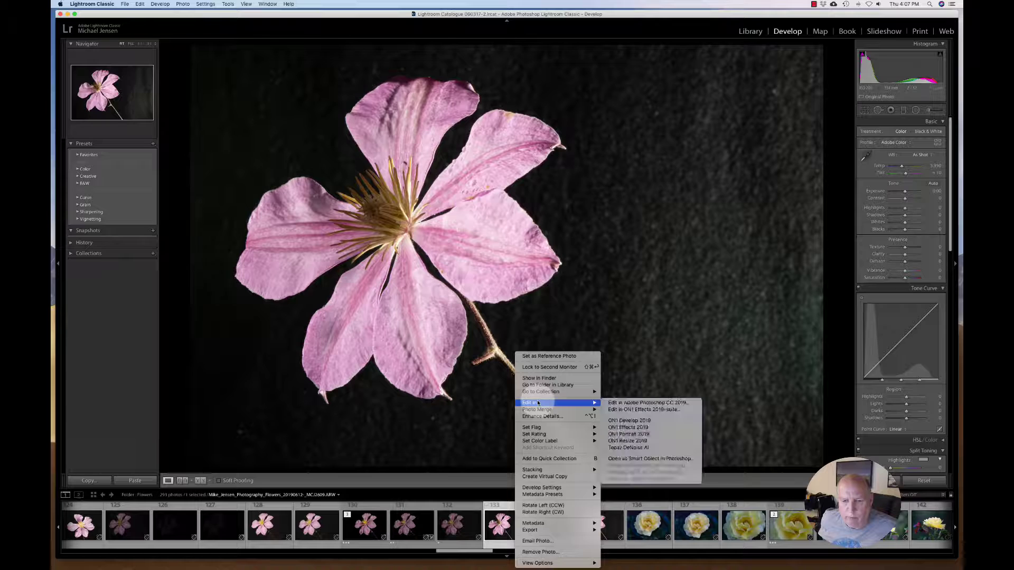
left_click(616, 403)
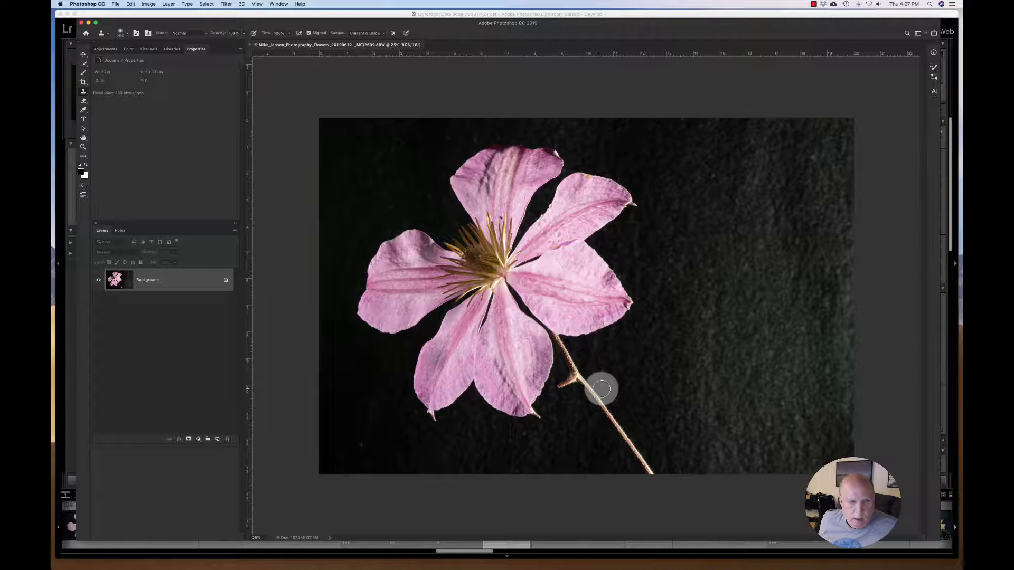
Unlock the Background into an editable Layer 0 and choose the Quick Selection tool.
left_click(225, 280)
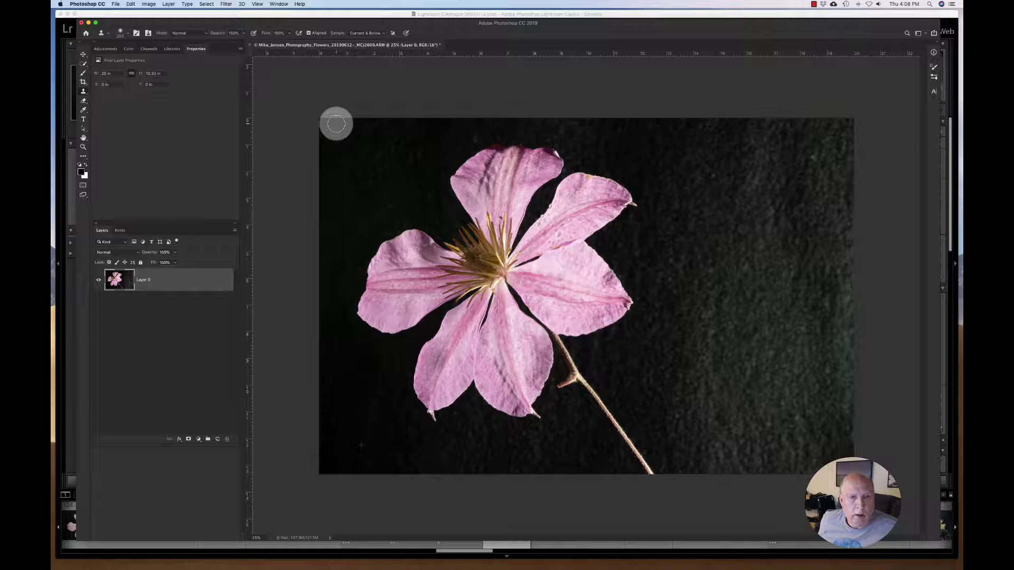
left_click(84, 64)
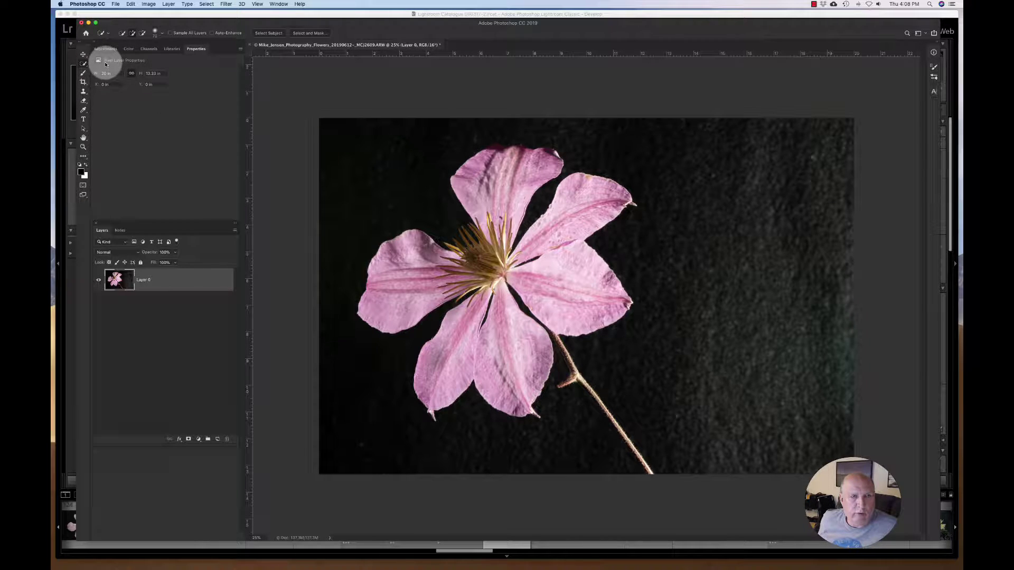
left_click(105, 62)
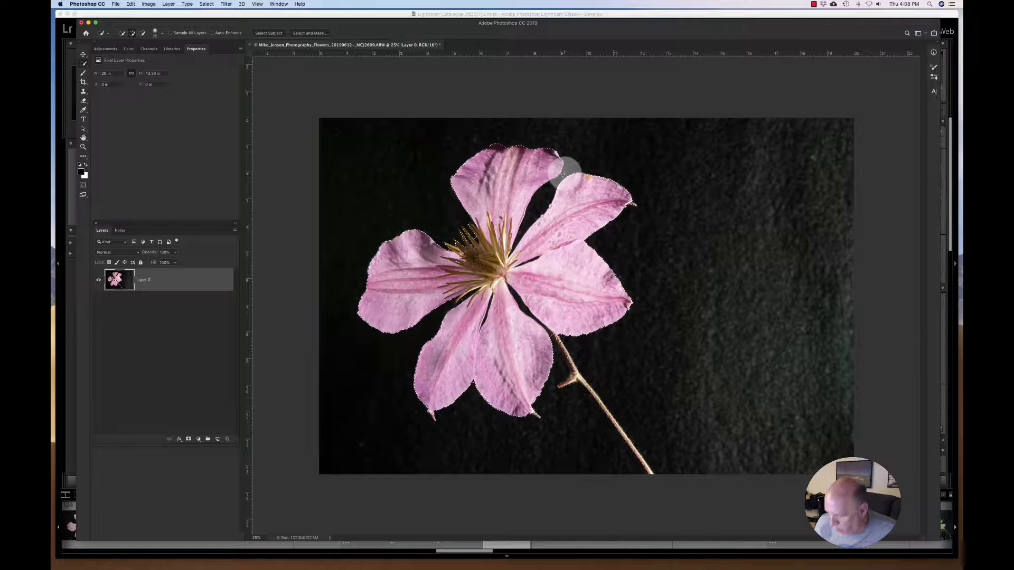
Brush a Quick Selection over the petals and stem, subtracting the background gaps beside them.
key("alt")
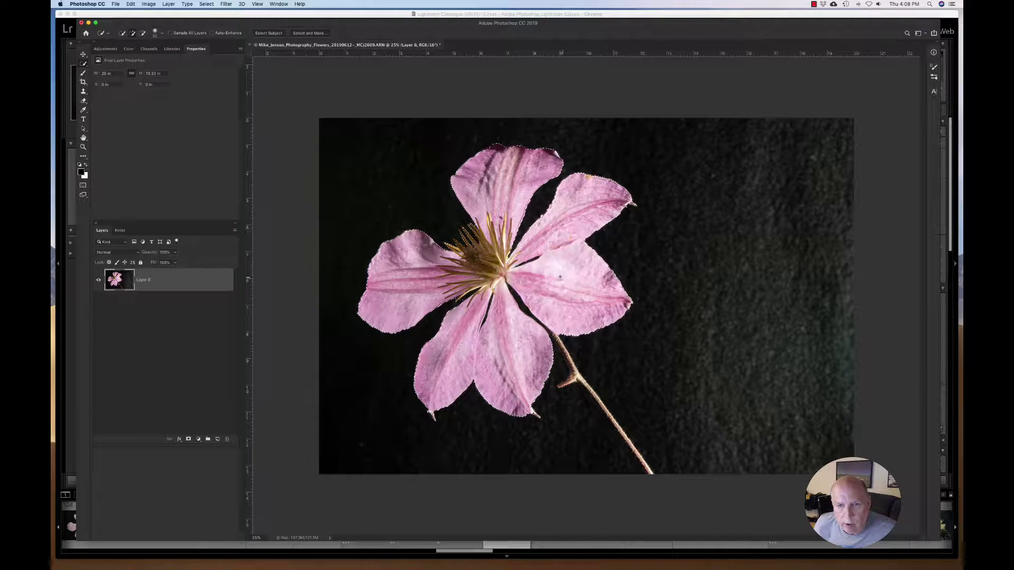
left_click_drag(531, 300, 528, 311)
key("alt")
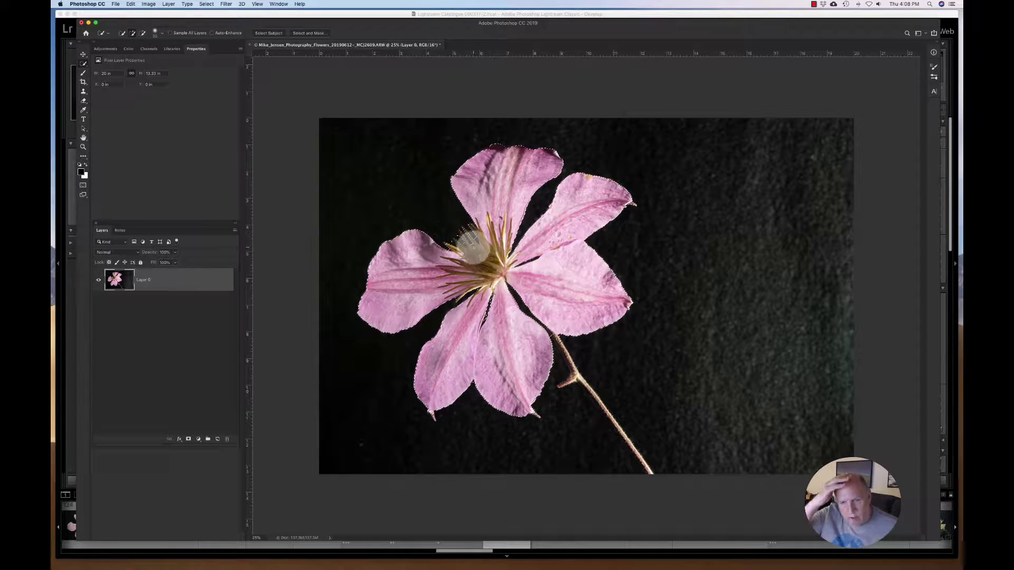
mouse_move(448, 387)
left_mouse_down()
mouse_move(434, 438)
mouse_move(431, 415)
left_mouse_up()
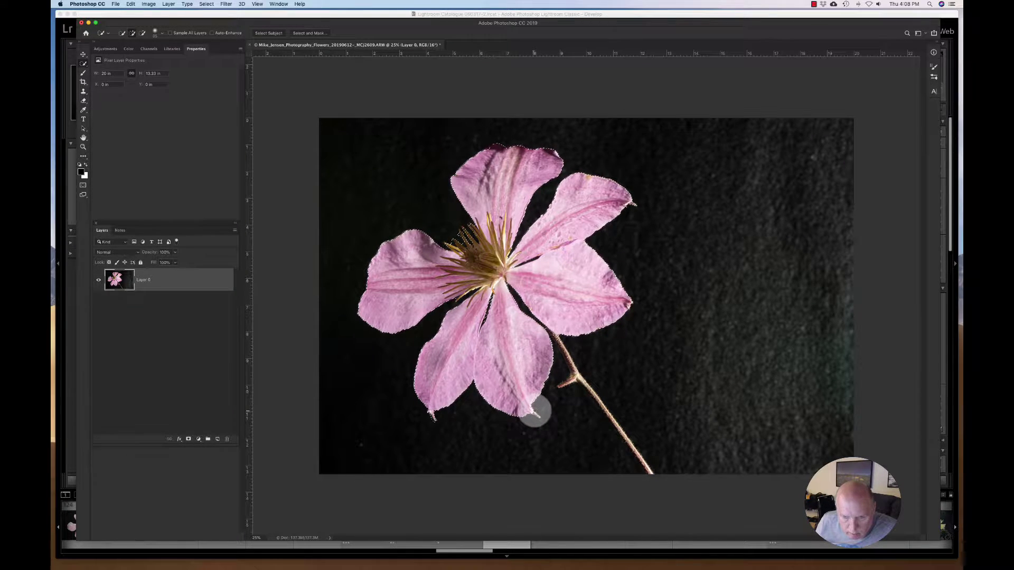
mouse_move(566, 381)
left_mouse_down()
mouse_move(578, 381)
mouse_move(560, 342)
left_mouse_up()
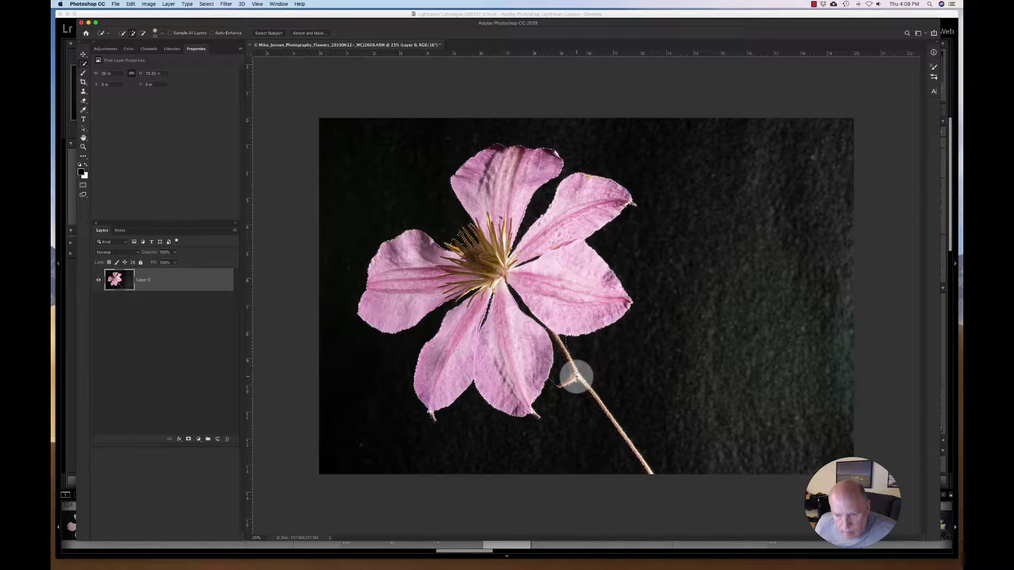
left_click_drag(583, 385, 617, 426)
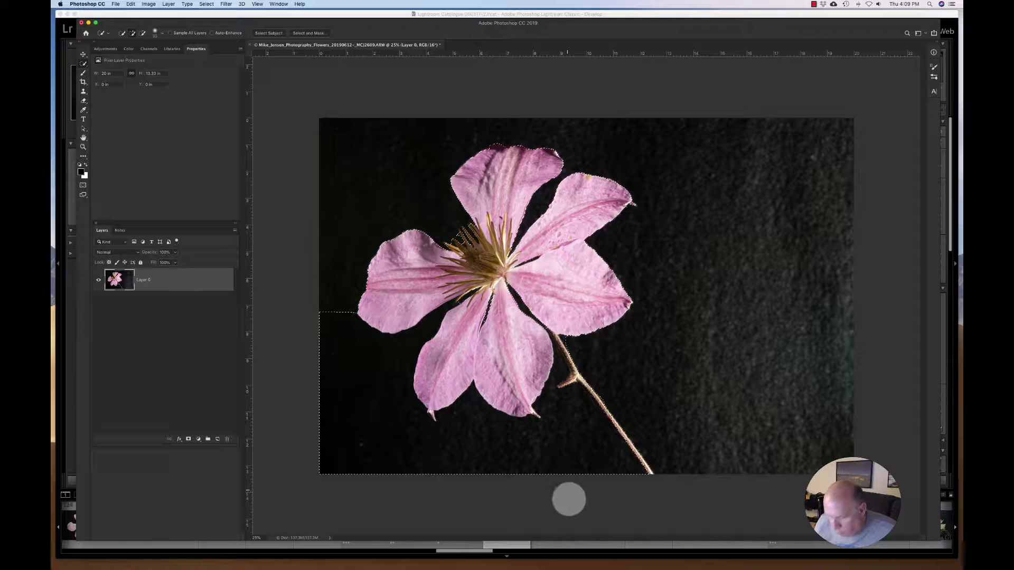
left_click_drag(628, 477, 555, 406)
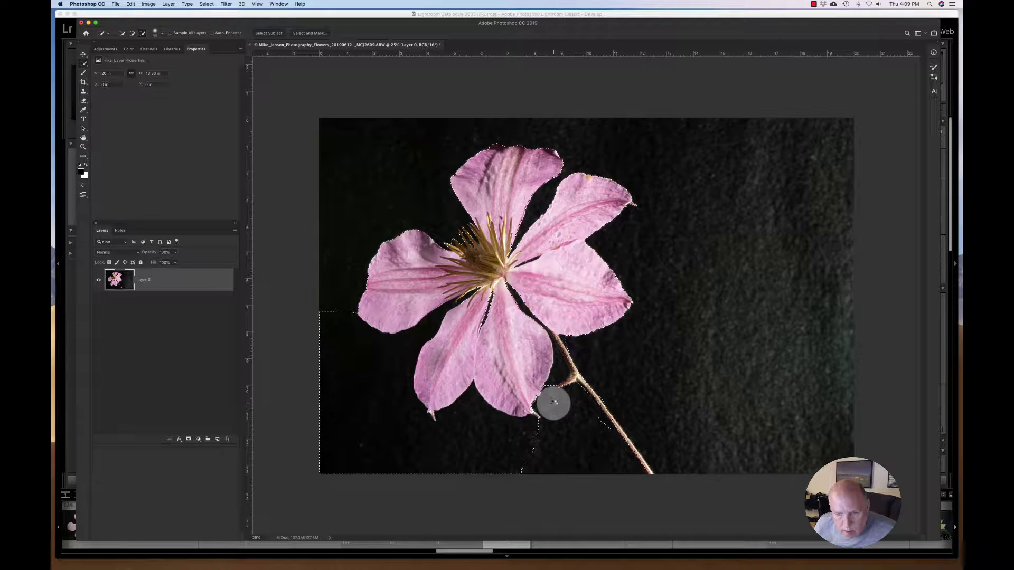
Undo the last Quick Selection change and touch up where the lower petal meets the stem.
left_click(131, 4)
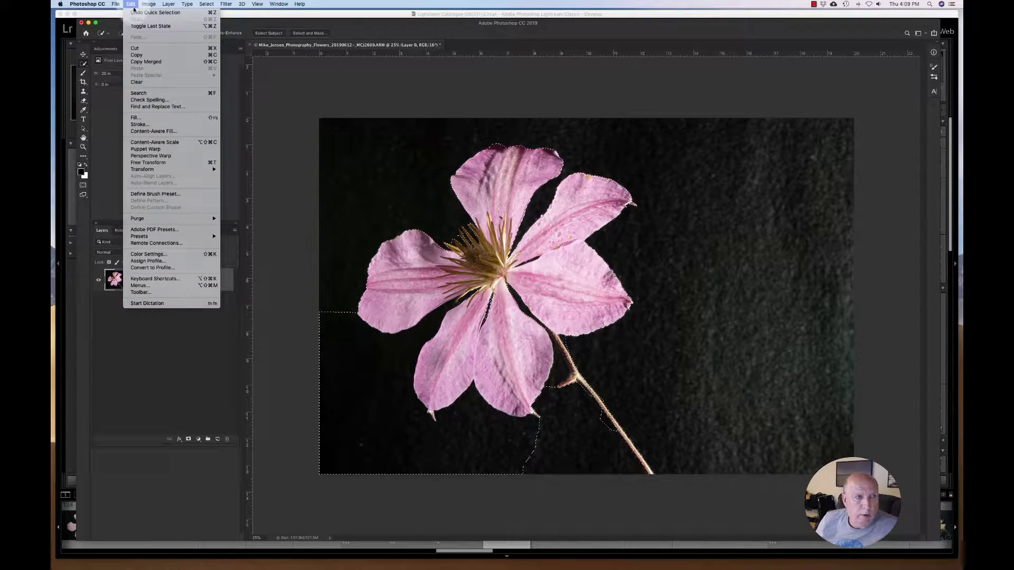
left_click(145, 12)
left_click(131, 4)
left_click(289, 246)
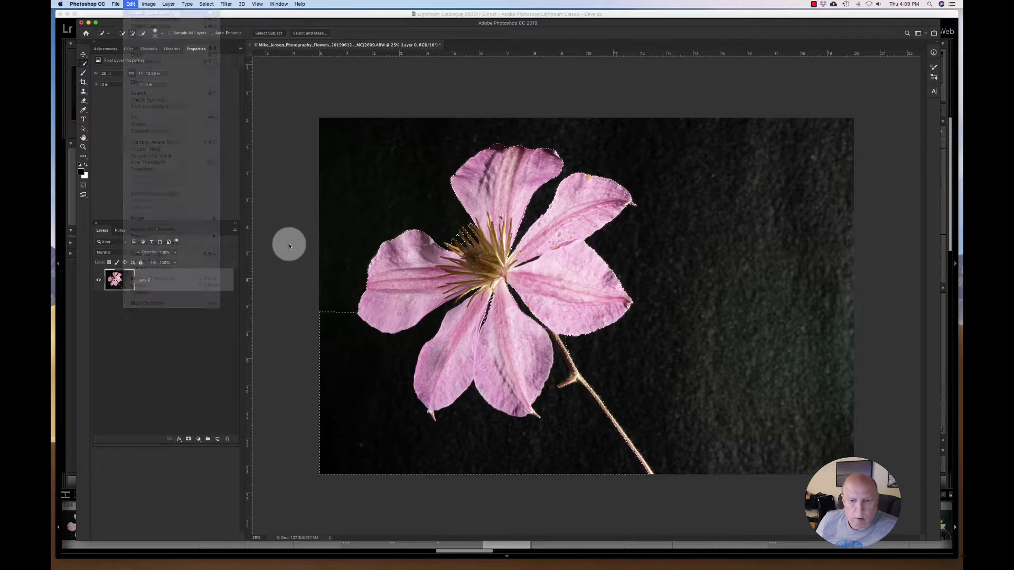
left_click(539, 403)
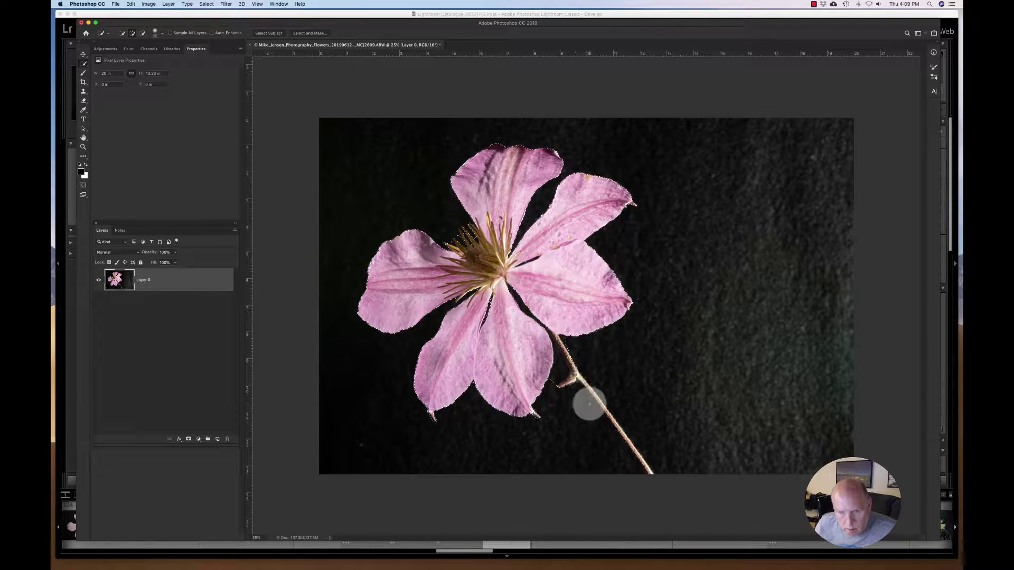
left_click_drag(589, 404, 557, 389)
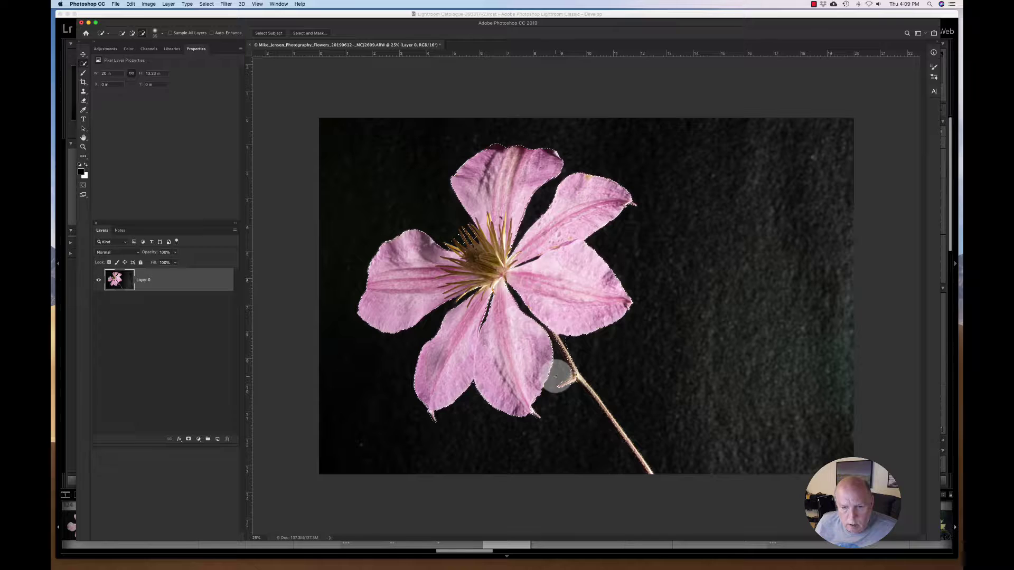
Trace the stem down to the bottom edge with the Lasso, then return to Quick Selection subtract mode.
left_click(85, 64)
left_click(111, 76)
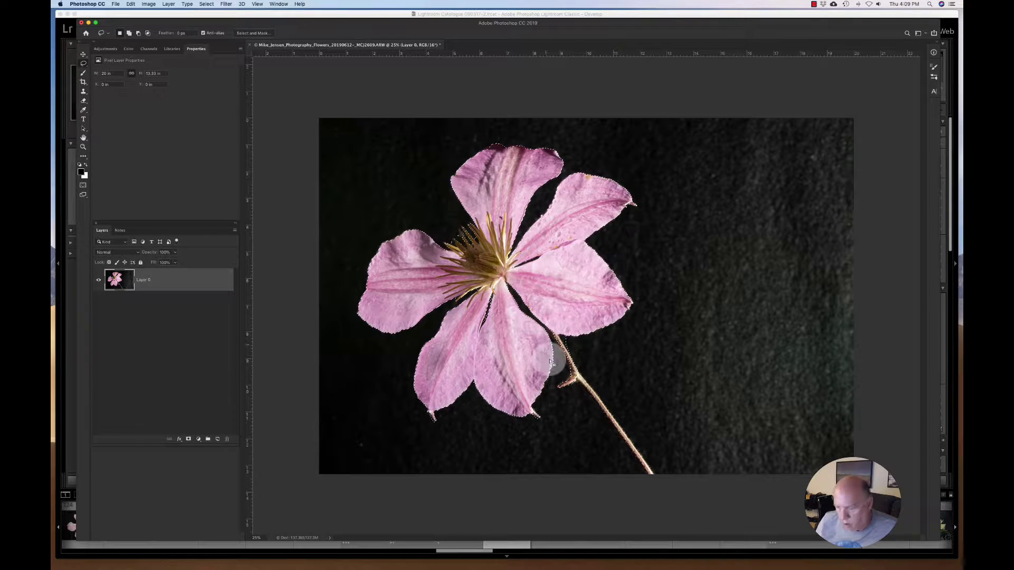
left_click_drag(575, 369, 592, 392)
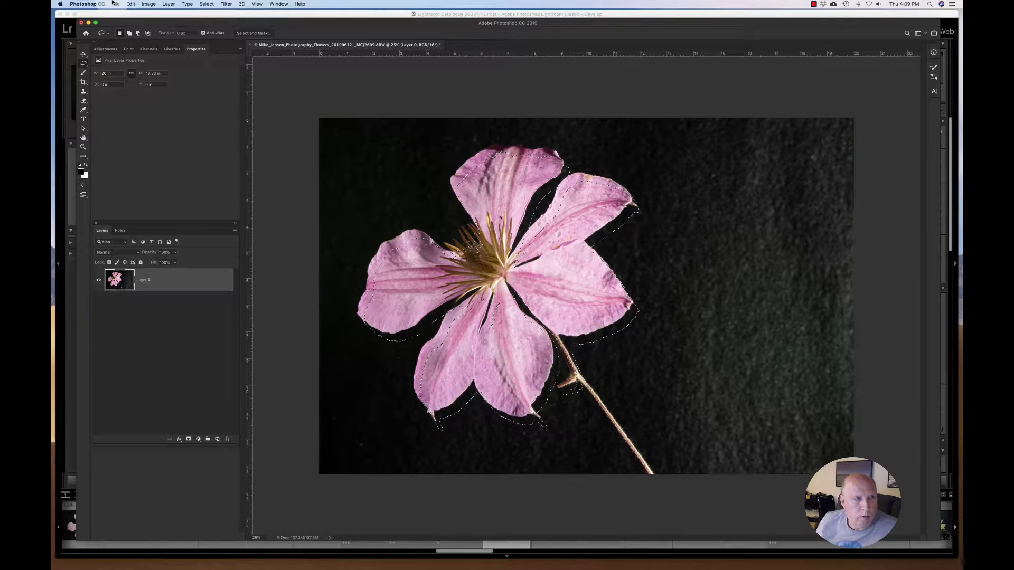
left_click(130, 4)
left_click(147, 12)
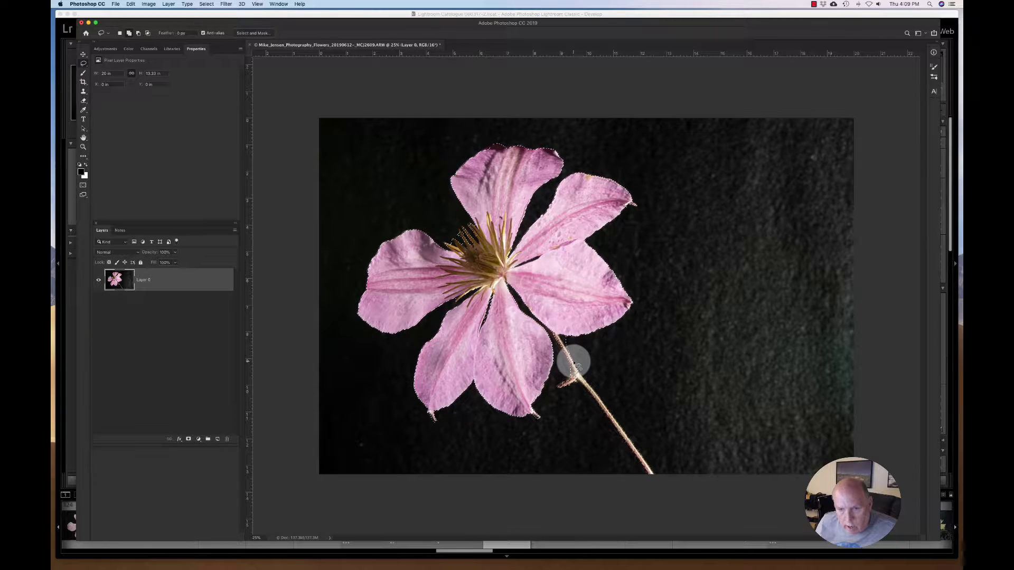
mouse_move(590, 389)
left_mouse_down()
mouse_move(652, 472)
mouse_move(610, 426)
left_mouse_up()
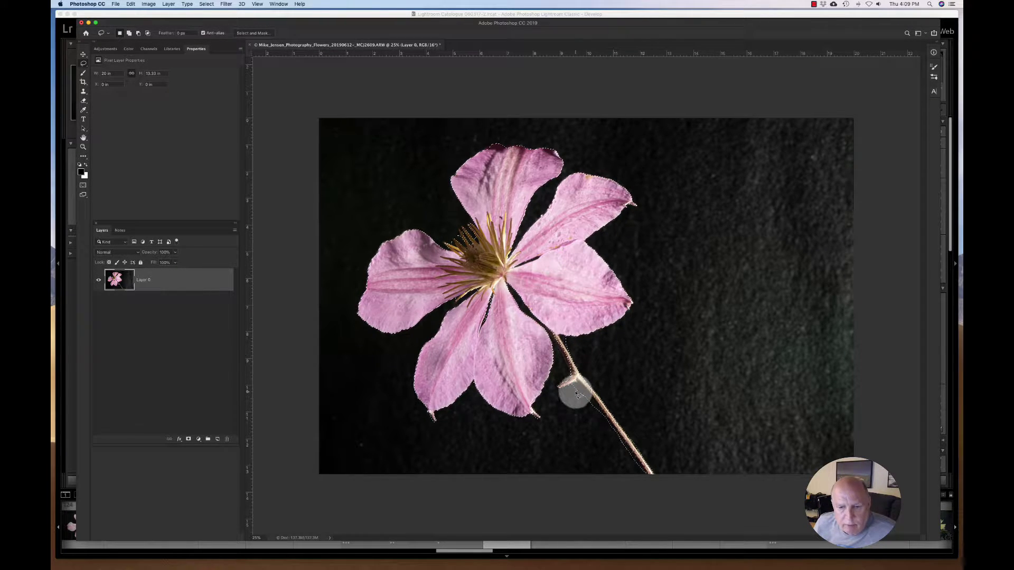
left_click_drag(577, 394, 575, 386)
left_click(84, 65)
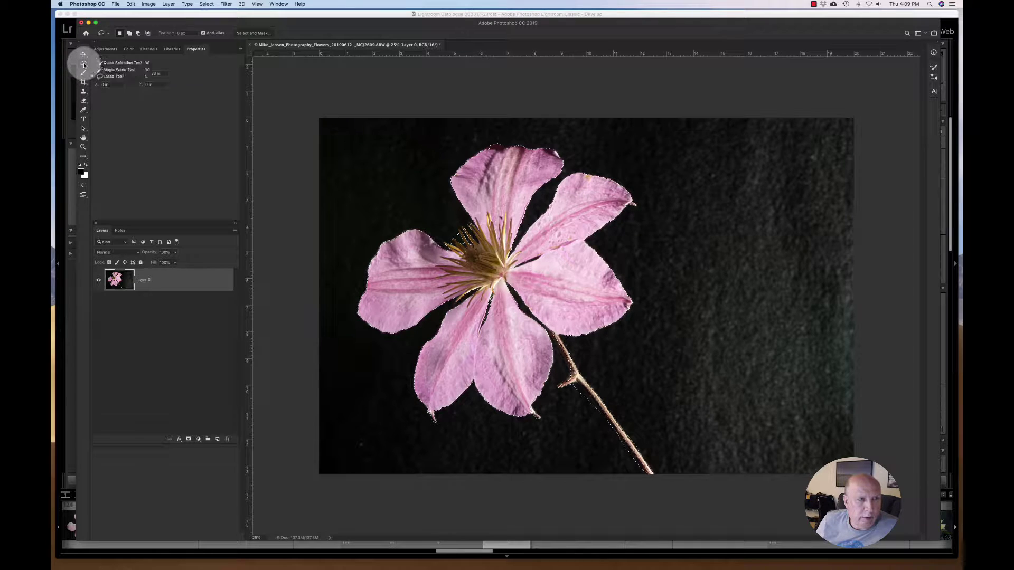
left_click(120, 62)
key("alt")
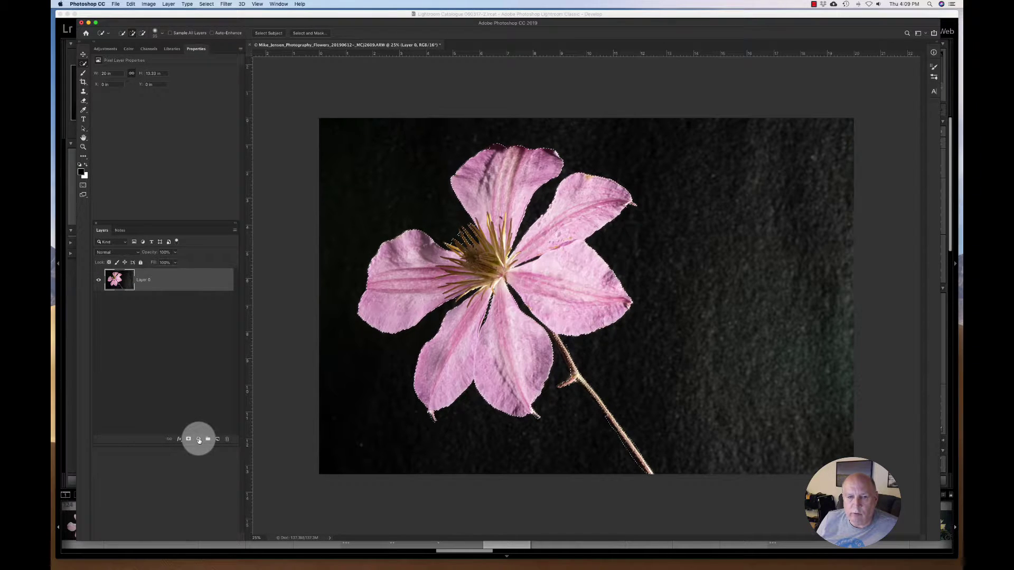
Invert the selection and add a Hue/Saturation layer with Lightness dragged to about -93.
left_click(206, 4)
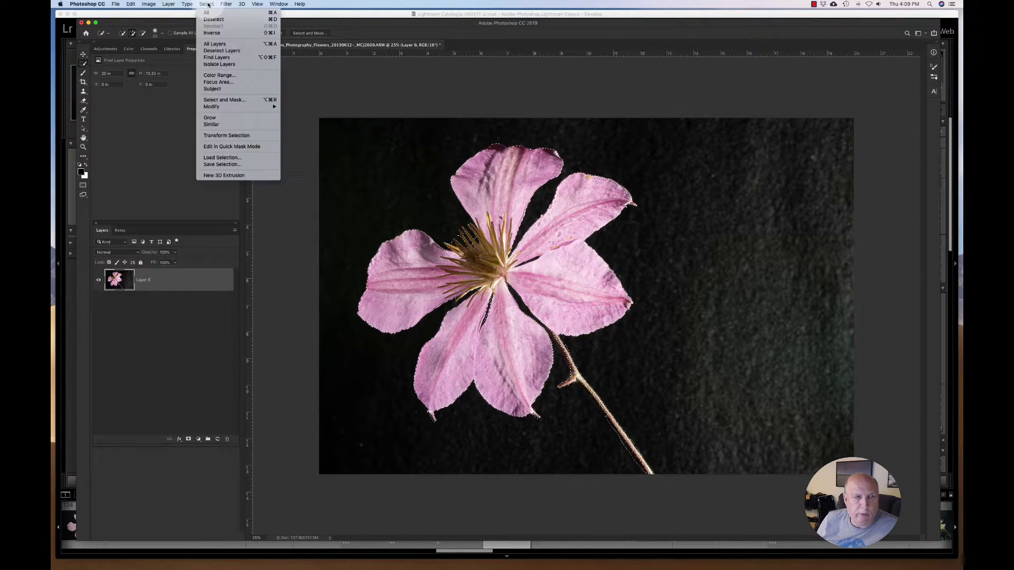
left_click(208, 33)
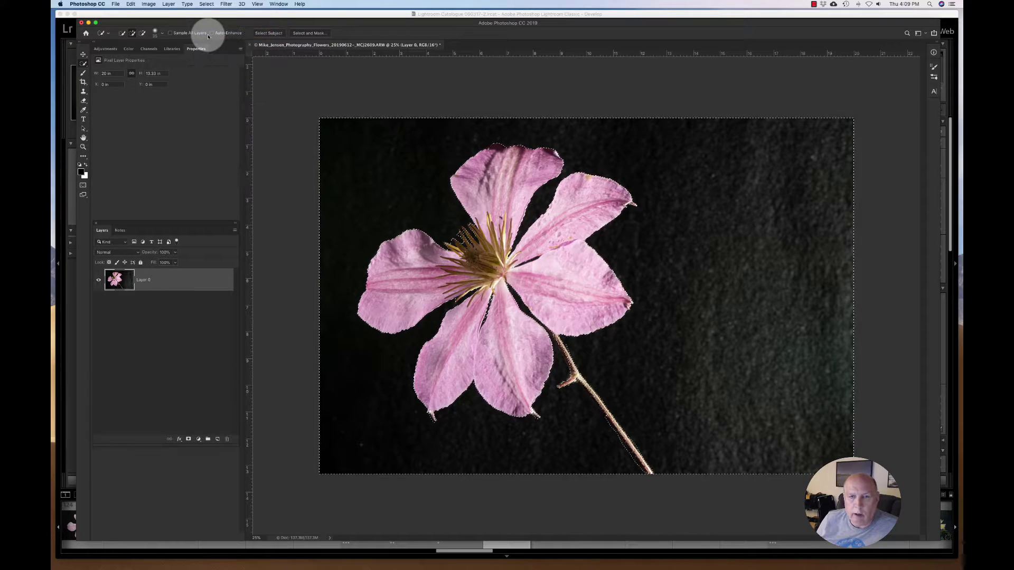
left_click(198, 441)
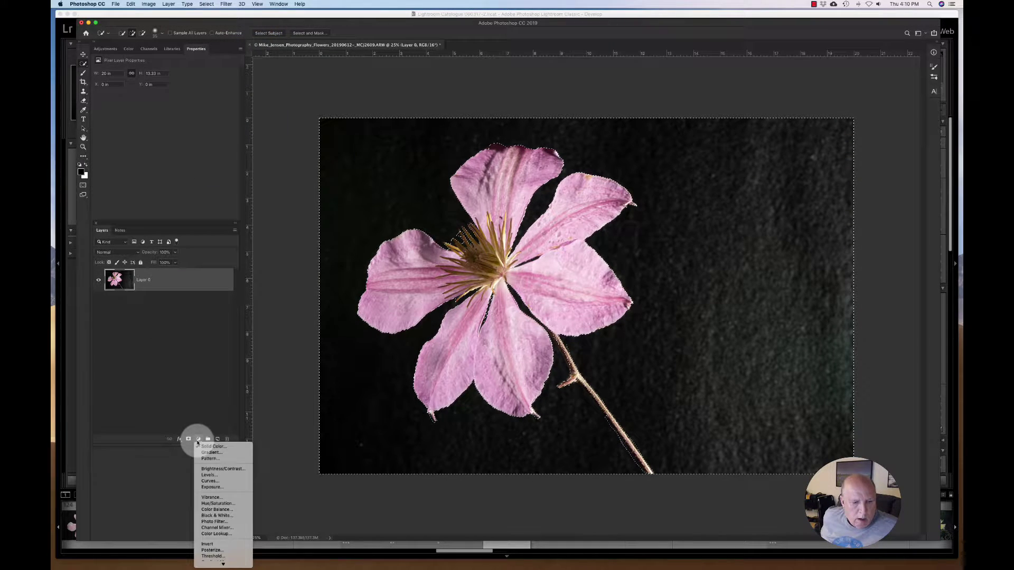
left_click(204, 504)
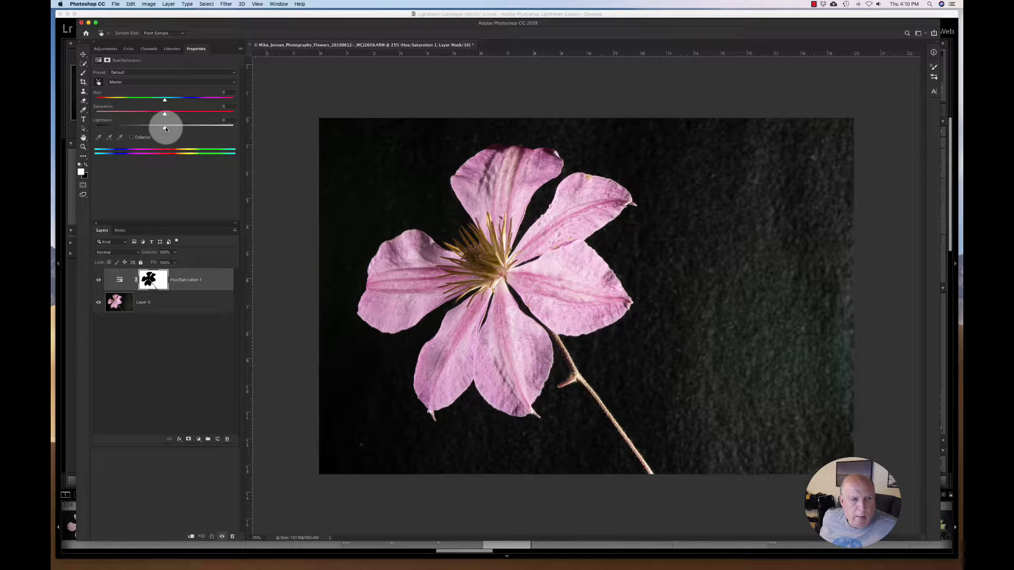
left_click_drag(166, 129, 100, 127)
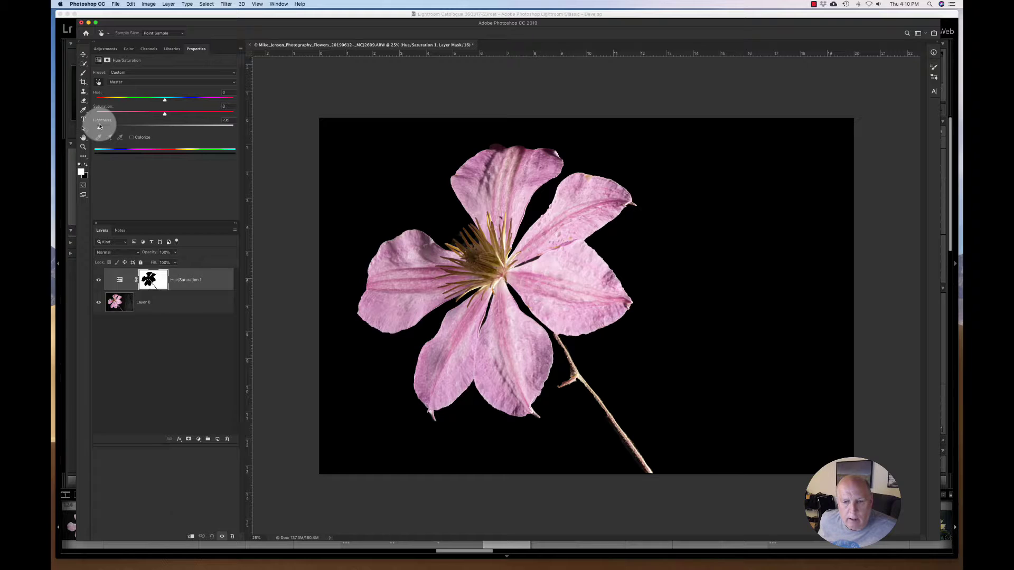
Paint black along the stem on the Hue/Saturation 1 mask with a smaller brush.
left_click(154, 280)
left_click(83, 82)
left_click(83, 74)
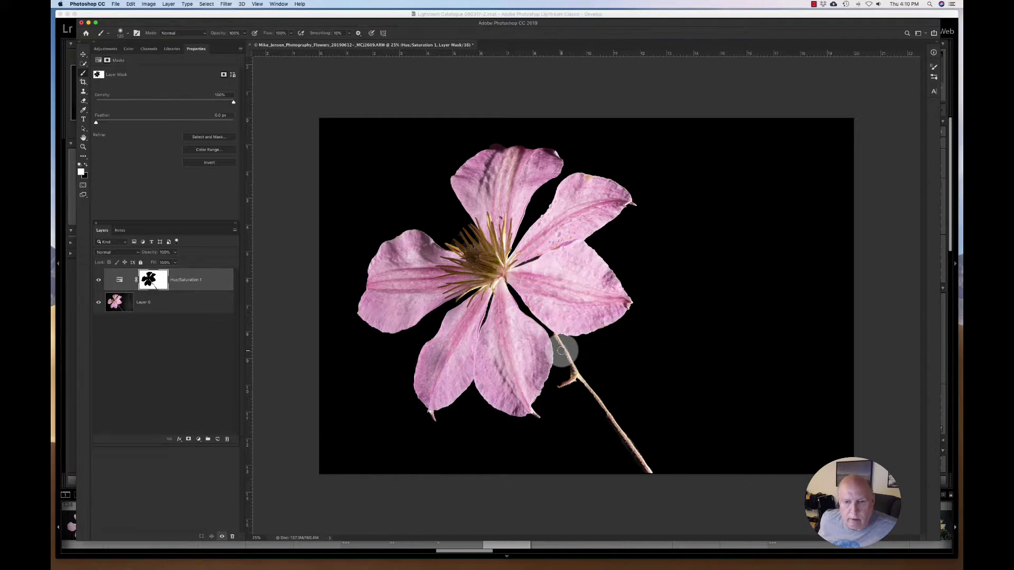
key("bracketleft")
key("bracketleft")
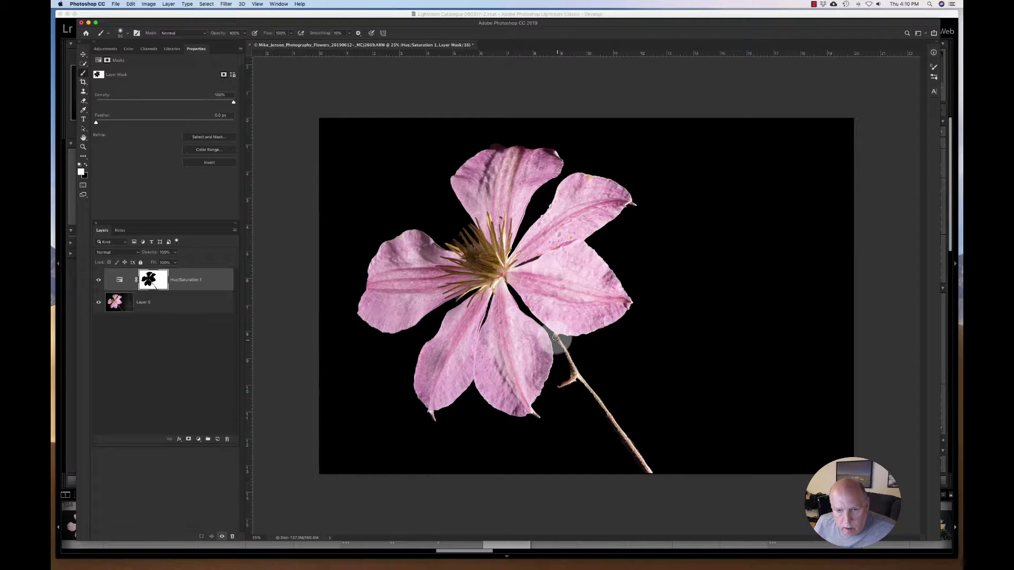
key("x")
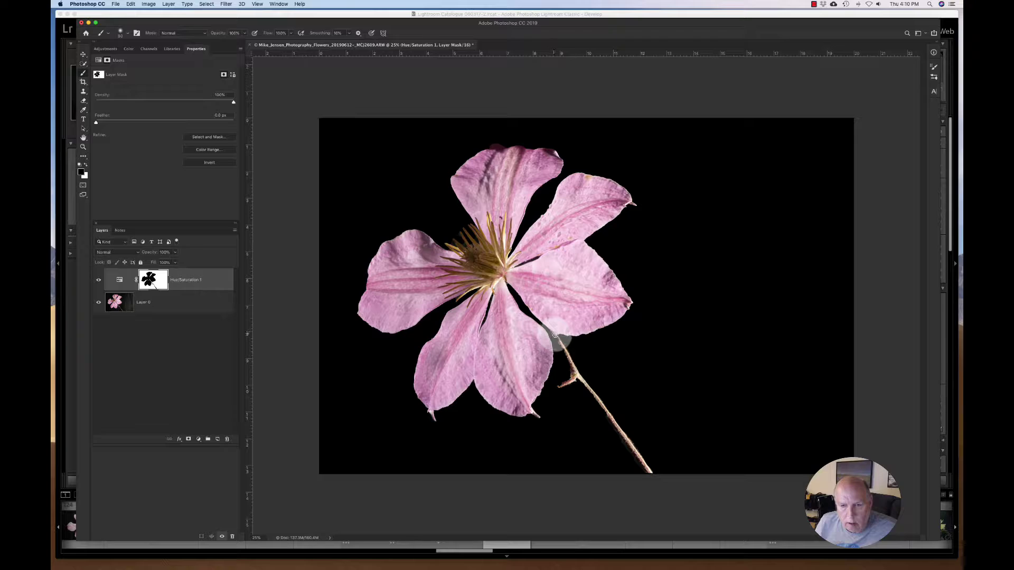
left_click_drag(570, 363, 635, 452)
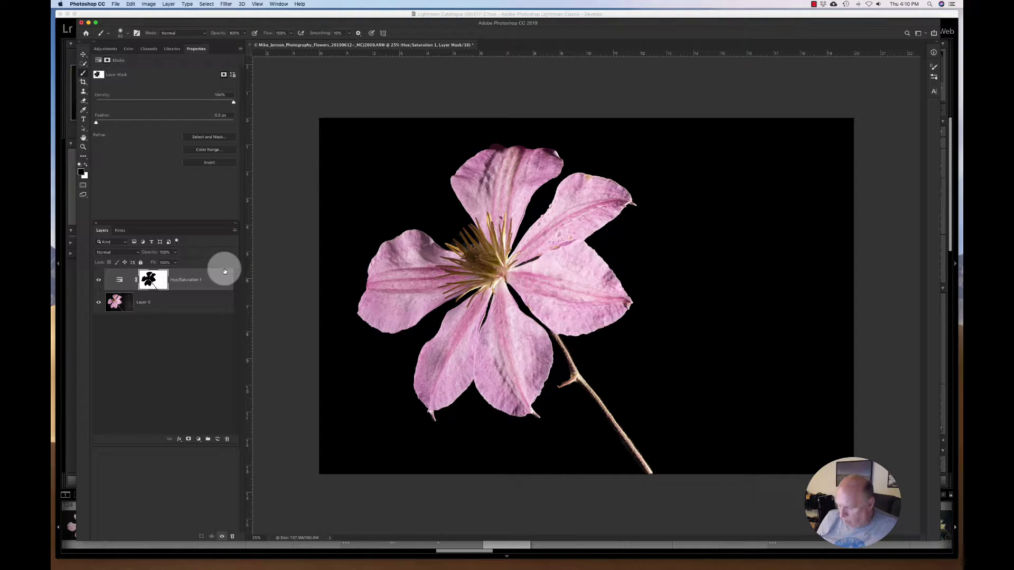
Load the mask as a selection, hide Hue/Saturation 1, and add a black Normal-mode Solid Color fill.
left_click(150, 281, "super")
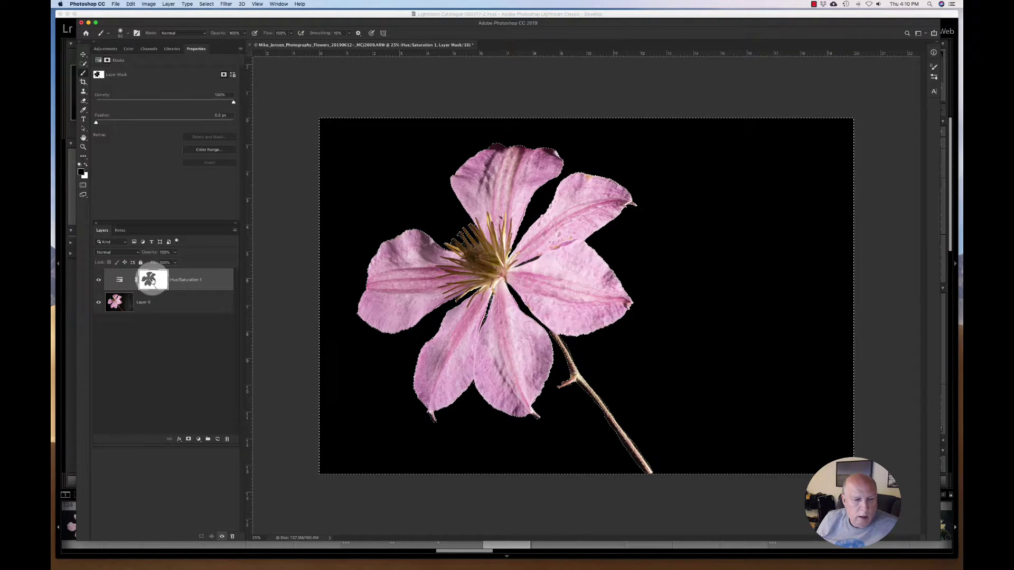
left_click(98, 280)
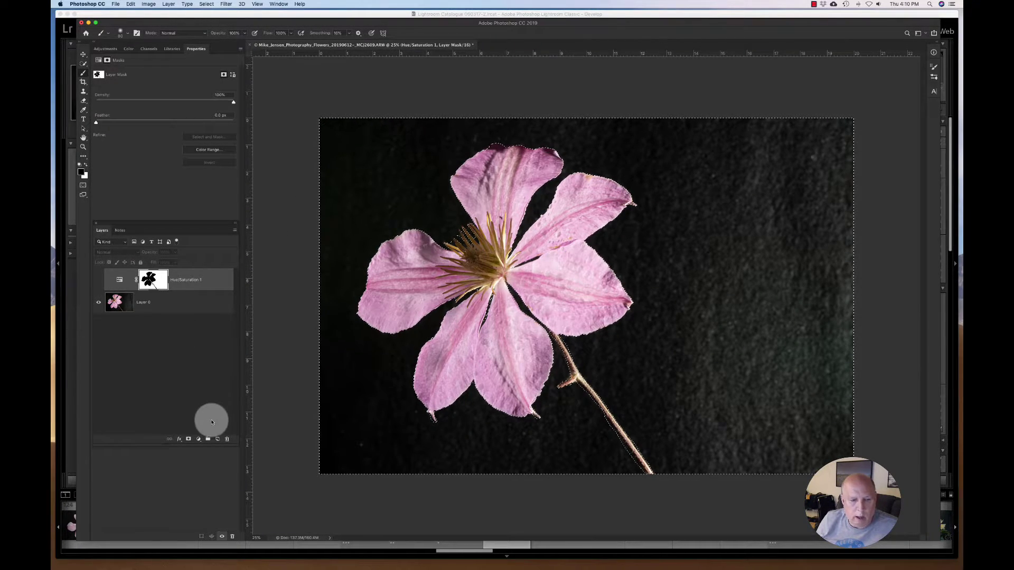
left_click(199, 439)
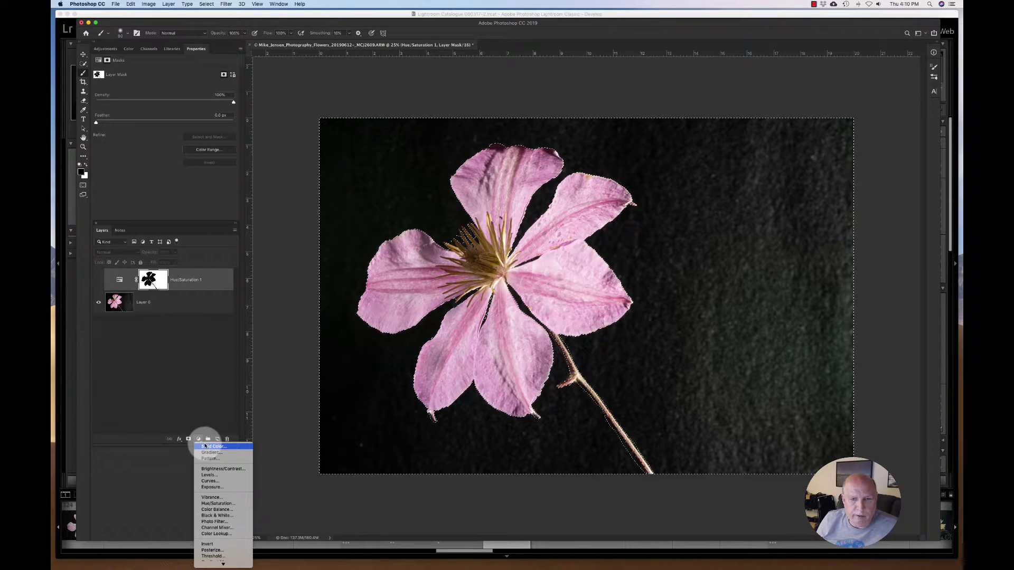
left_click(205, 446)
left_click_drag(297, 219, 119, 231)
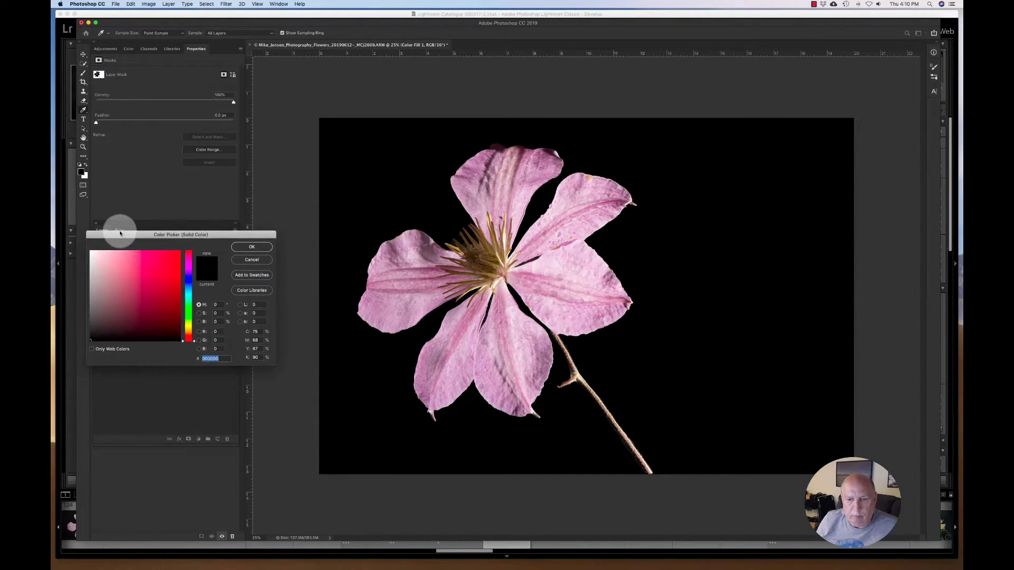
left_click(236, 247)
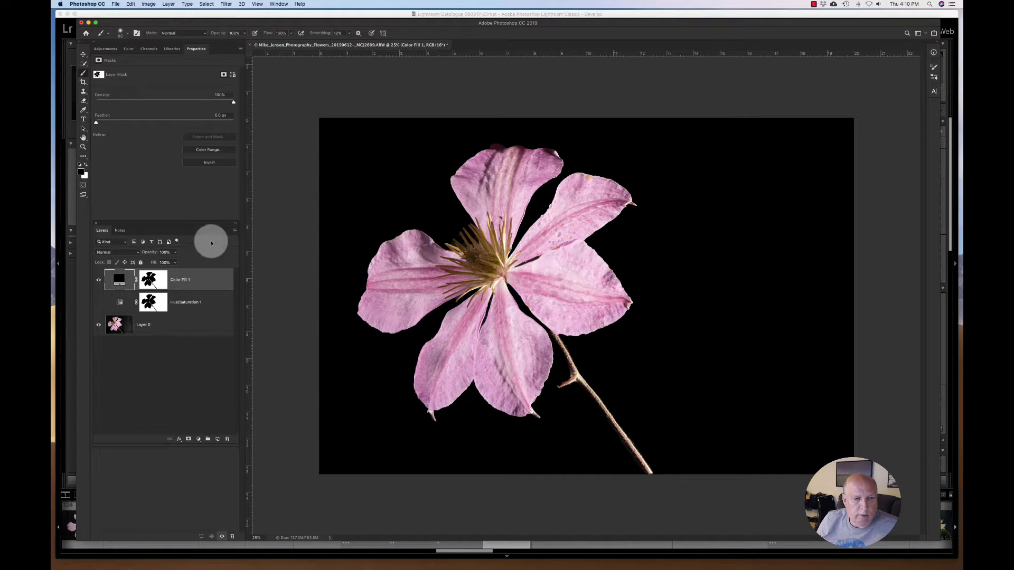
left_click(138, 254)
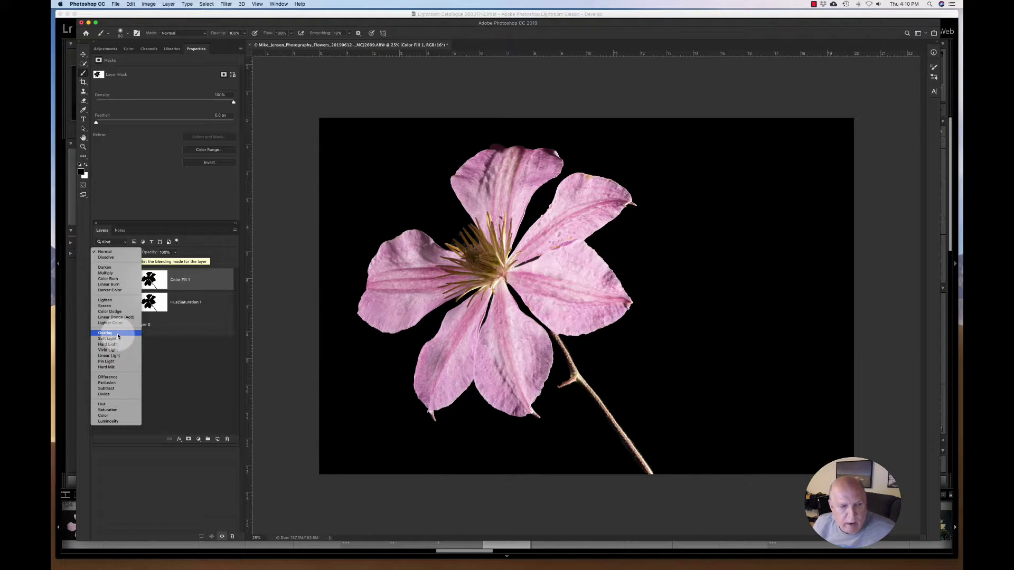
left_click(105, 252)
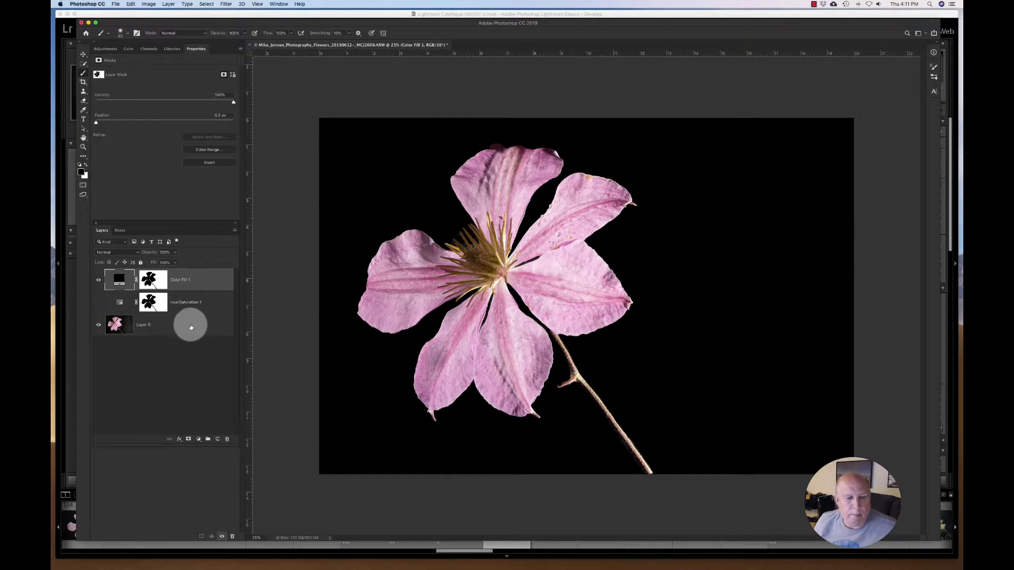
Convert Layer 0 to an embedded Smart Object from its Layers panel context menu.
left_click(183, 316)
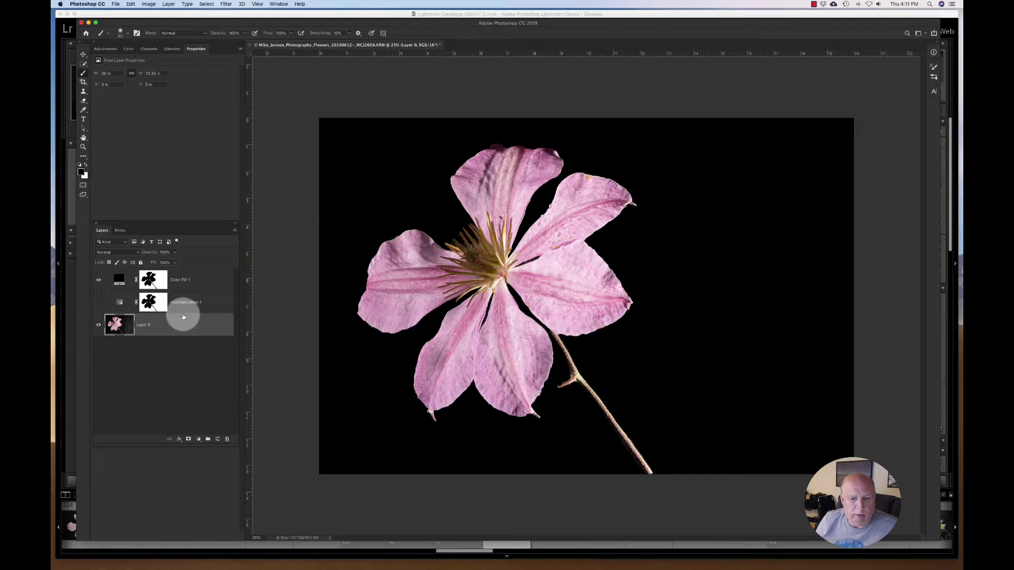
right_click(184, 317)
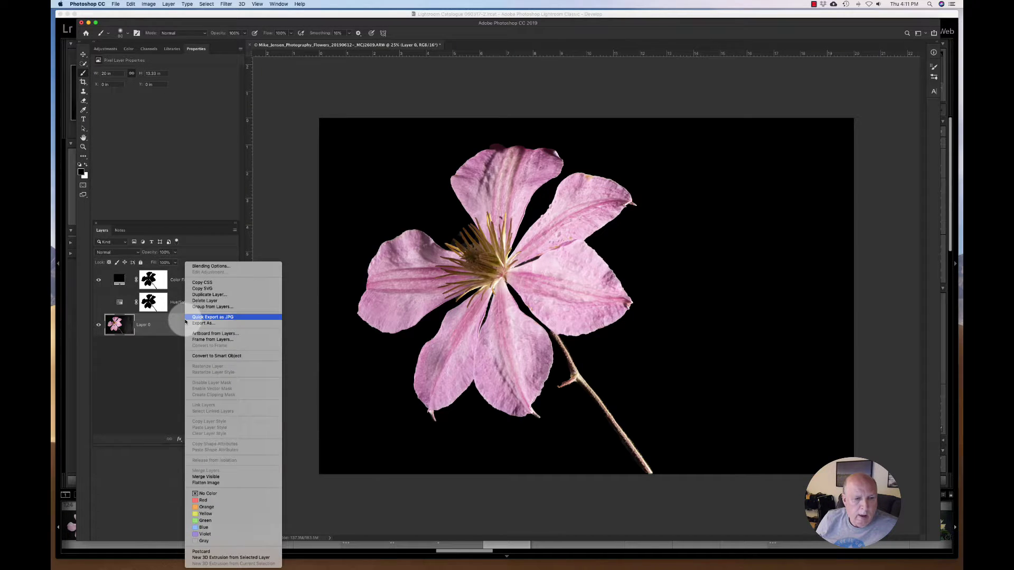
left_click(199, 356)
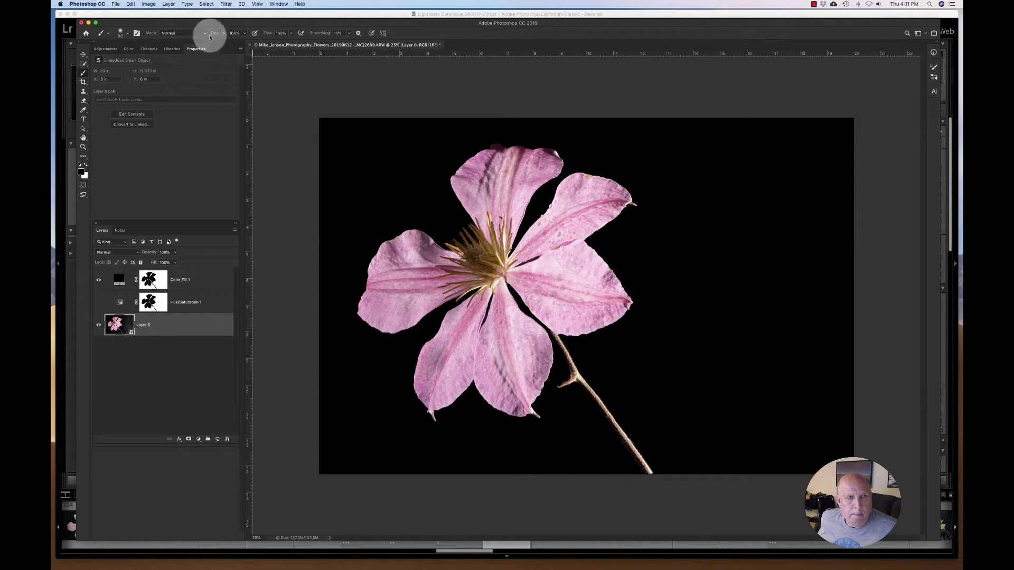
In Camera Raw Filter, drag Highlights, Whites and Shadows left and Clarity right, then apply.
left_click(225, 4)
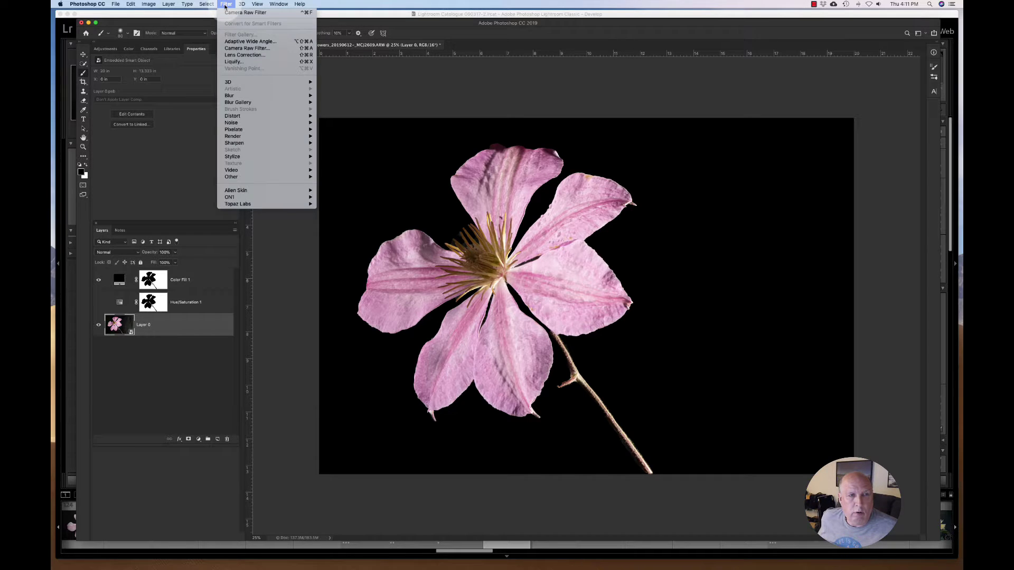
left_click(231, 48)
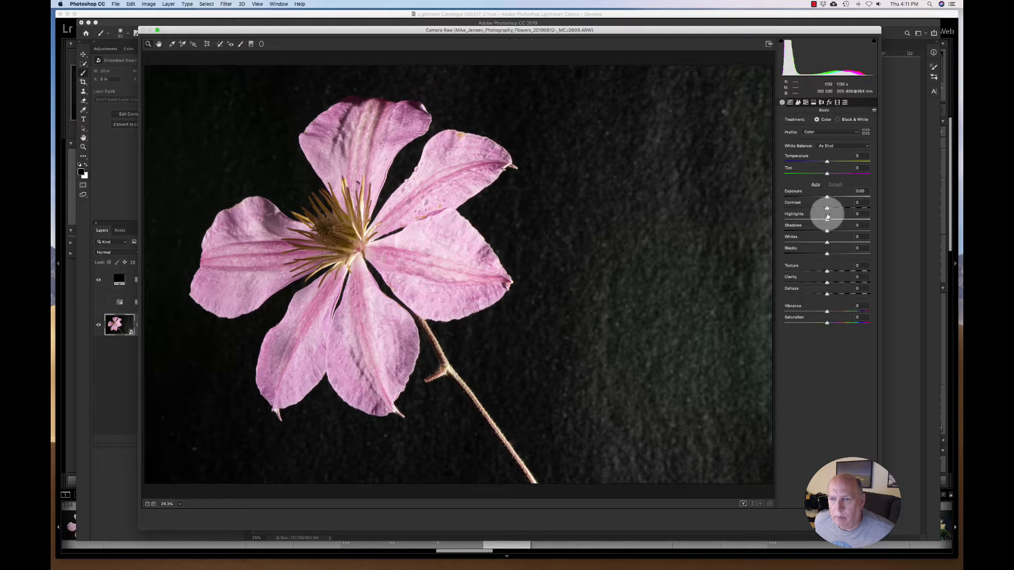
left_click_drag(827, 217, 813, 220)
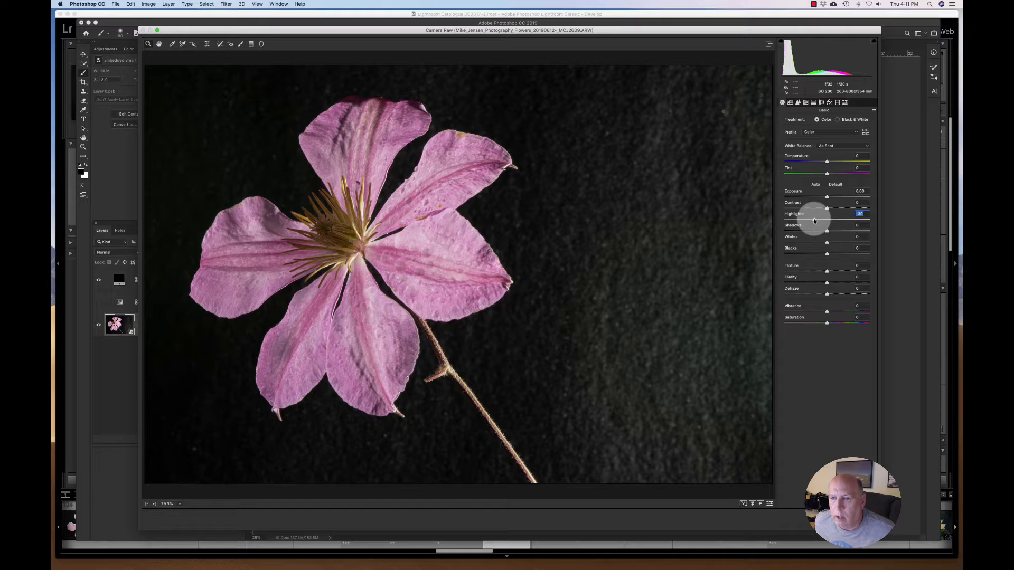
mouse_move(827, 243)
left_mouse_down()
mouse_move(802, 242)
mouse_move(871, 245)
mouse_move(813, 247)
left_mouse_up()
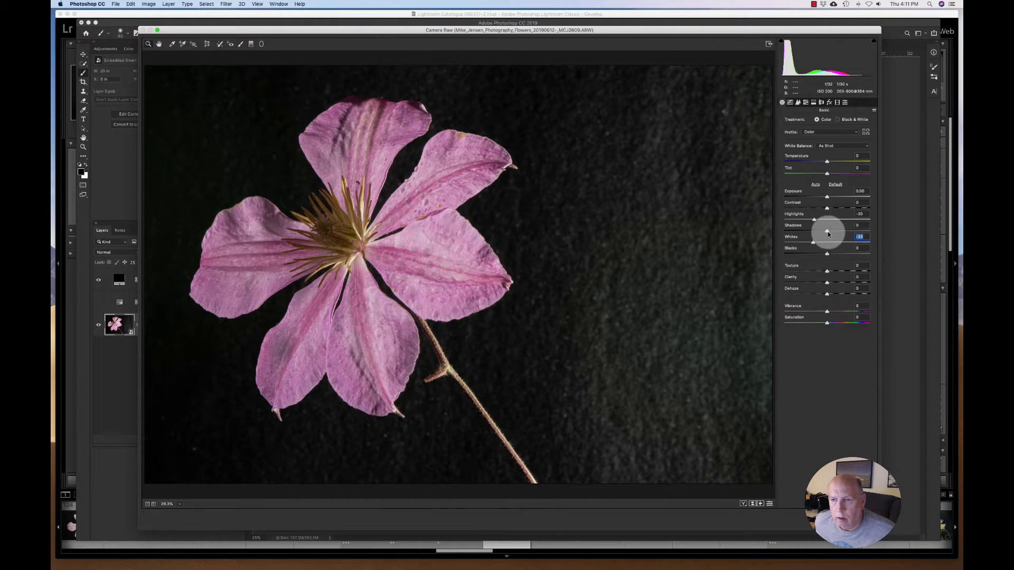
mouse_move(827, 234)
left_mouse_down()
mouse_move(801, 230)
mouse_move(817, 233)
left_mouse_up()
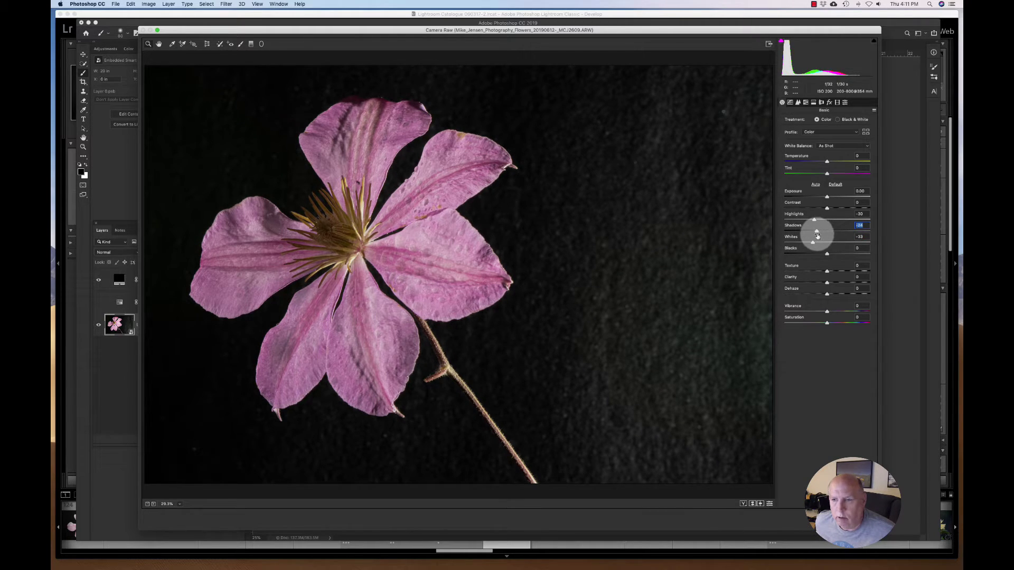
mouse_move(826, 285)
left_mouse_down()
mouse_move(843, 284)
mouse_move(831, 271)
left_mouse_up()
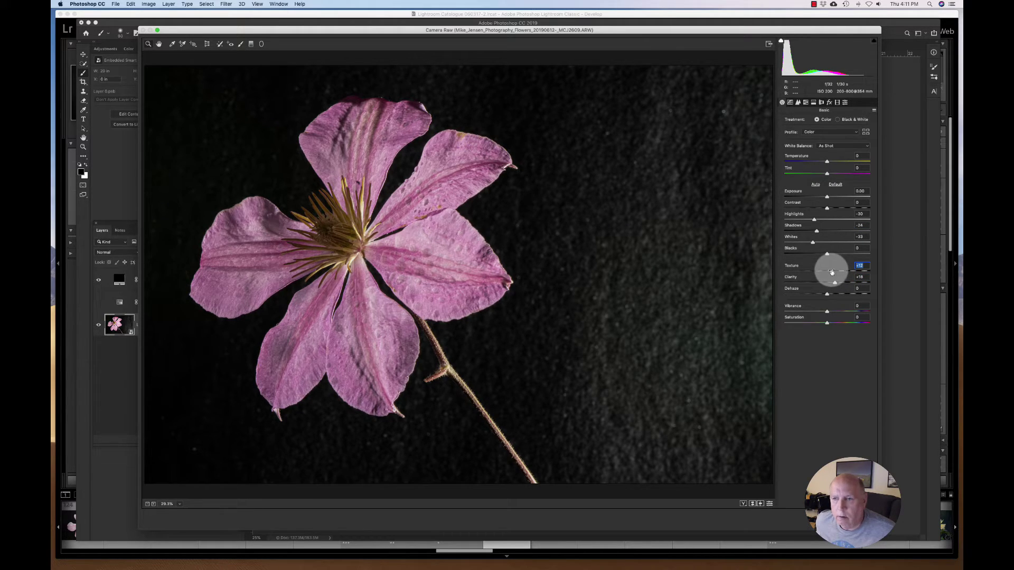
key("Return")
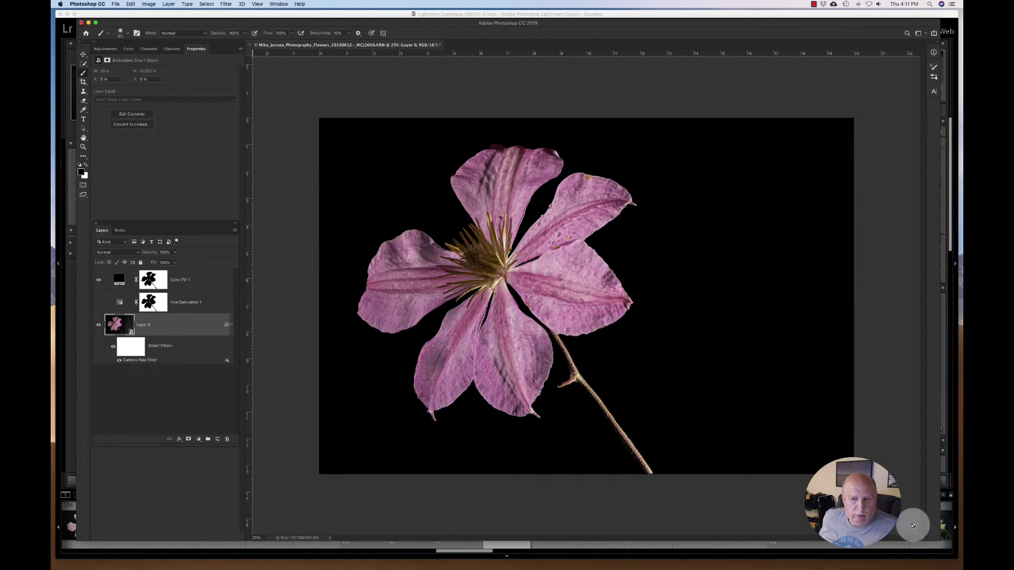
left_click(120, 361)
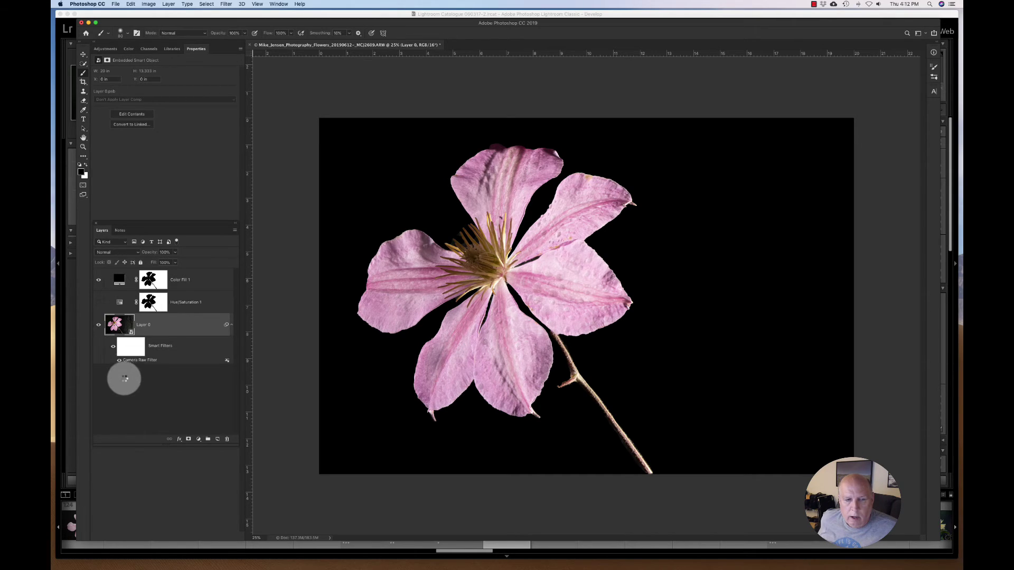